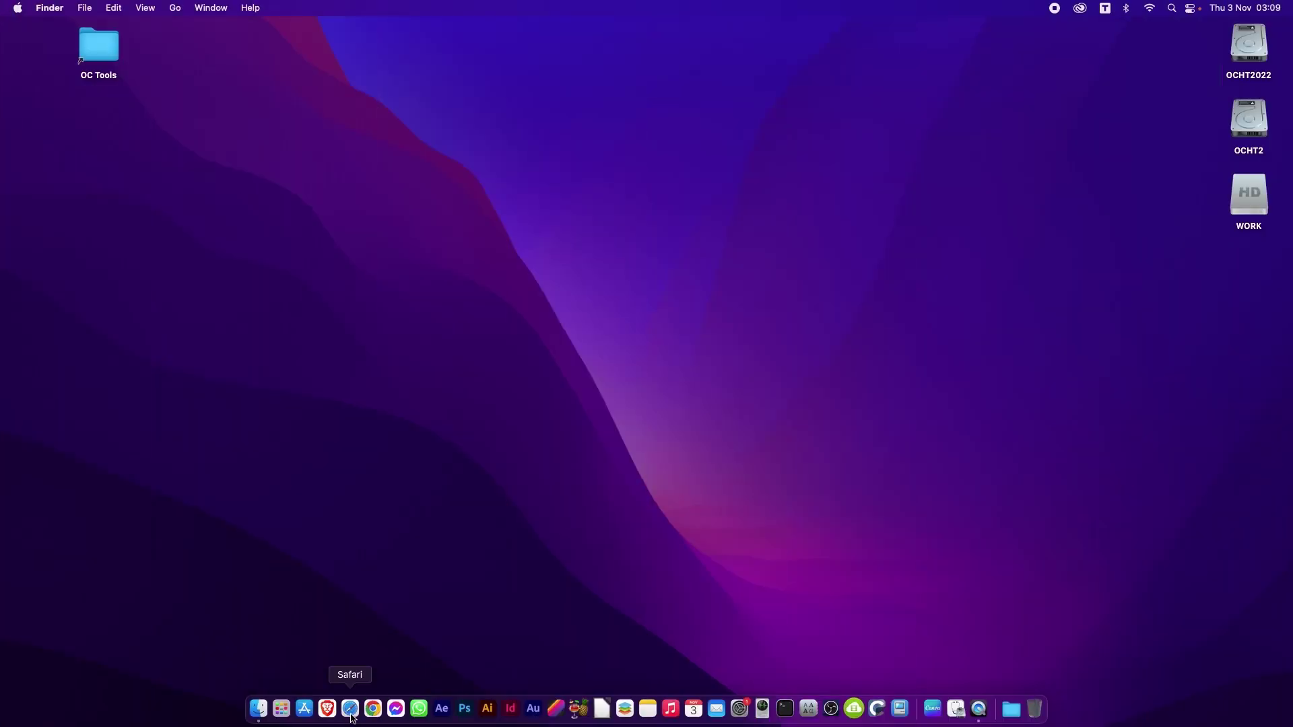
Search GitHub in Safari for 'mac mist' and download Mist.0.3.pkg from the ninxsoft/Mist v0.3 release.
click(350, 708)
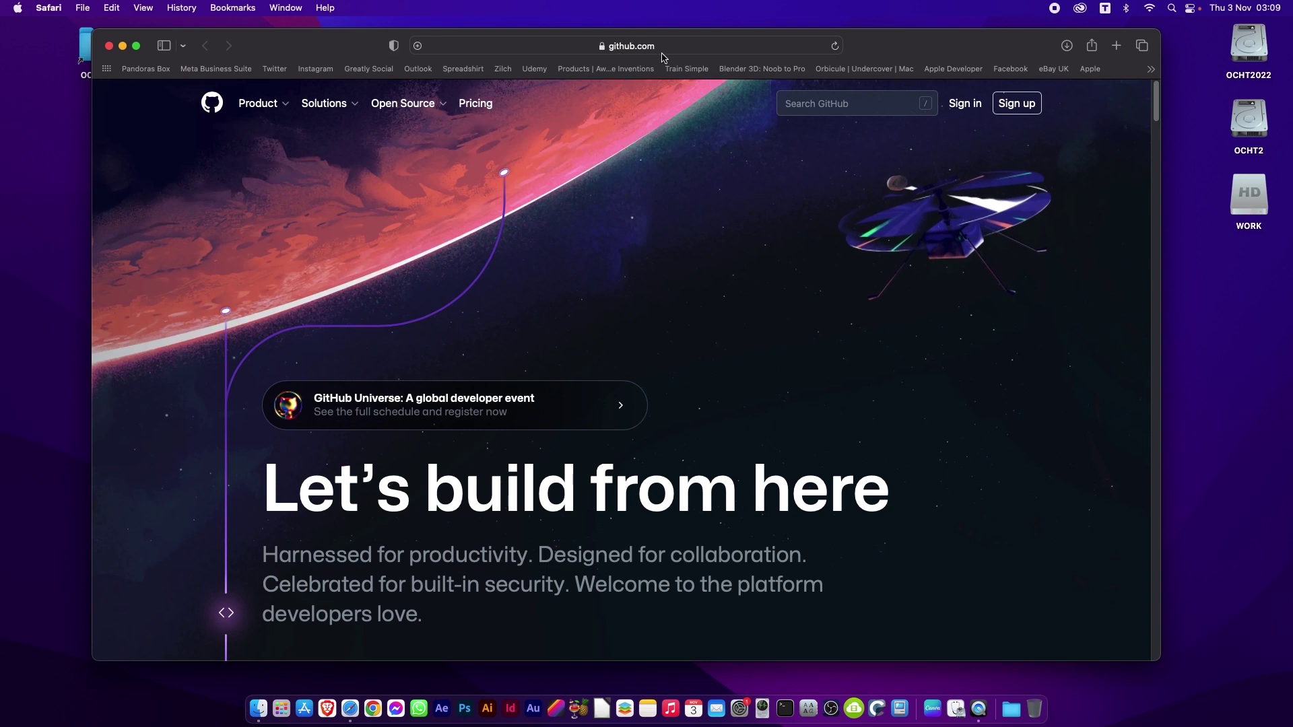
click(812, 106)
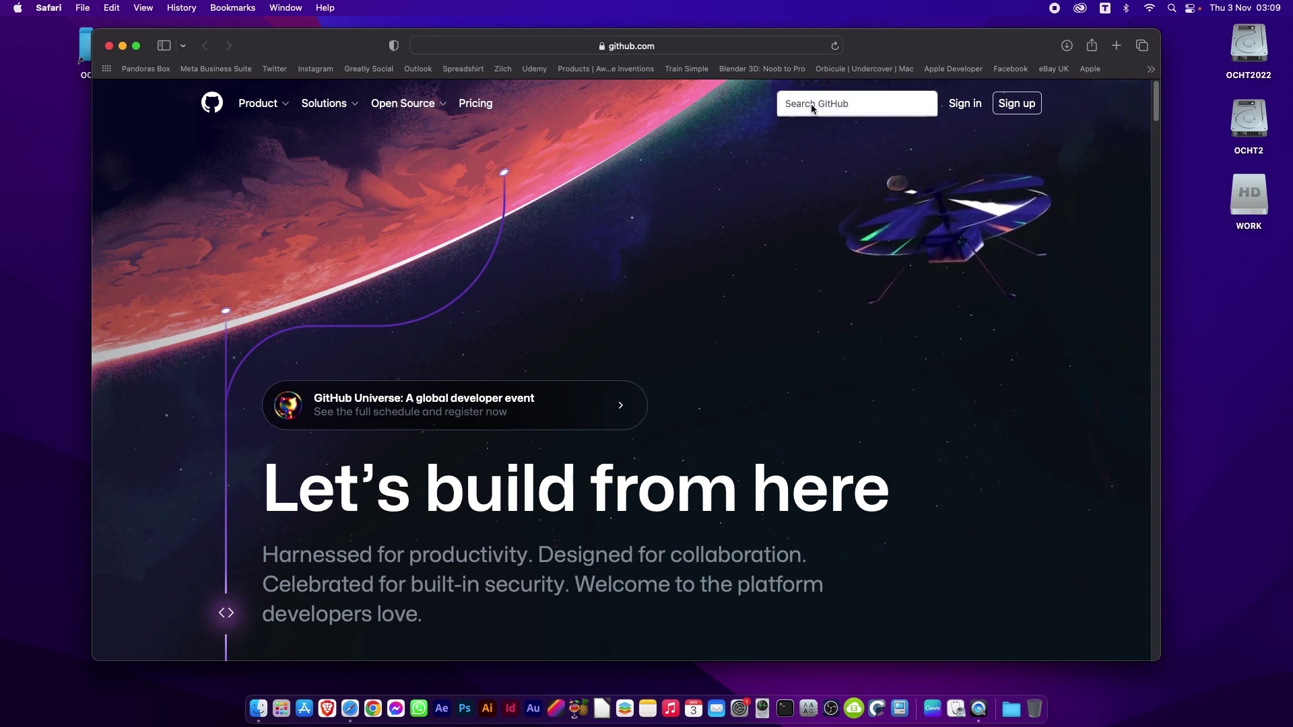
text(mac mist)
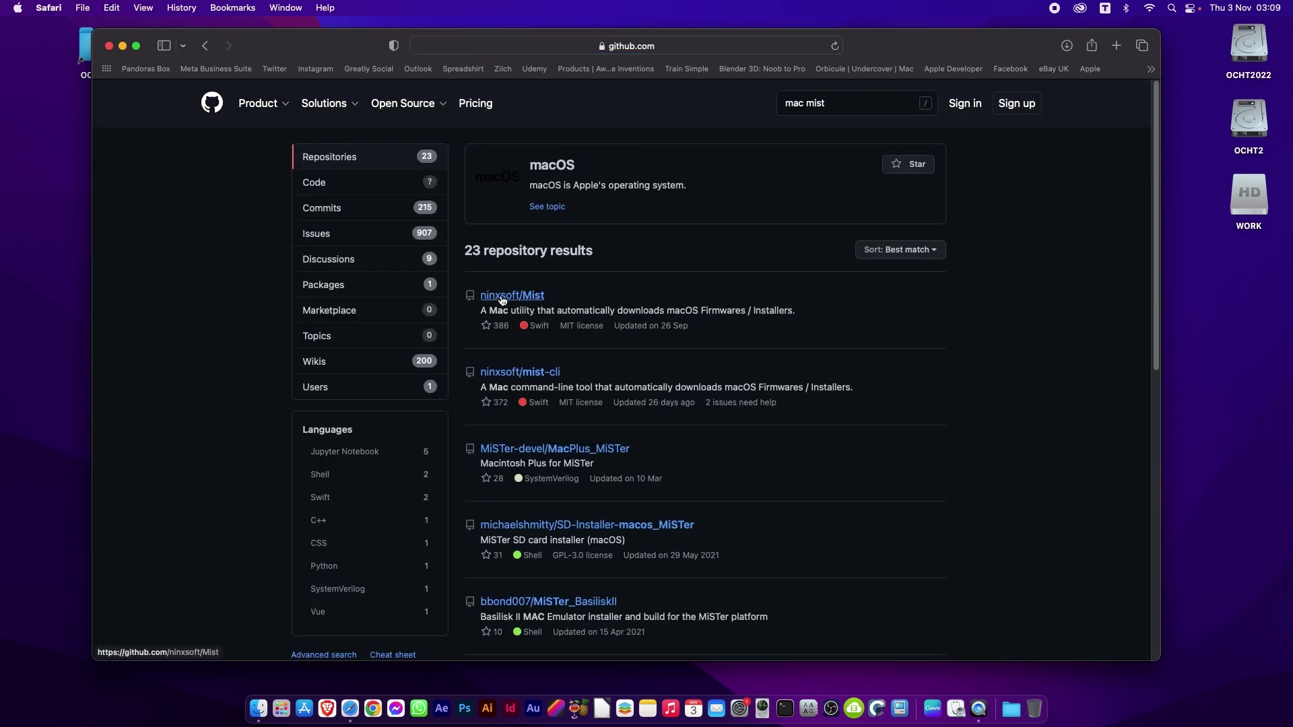
click(536, 300)
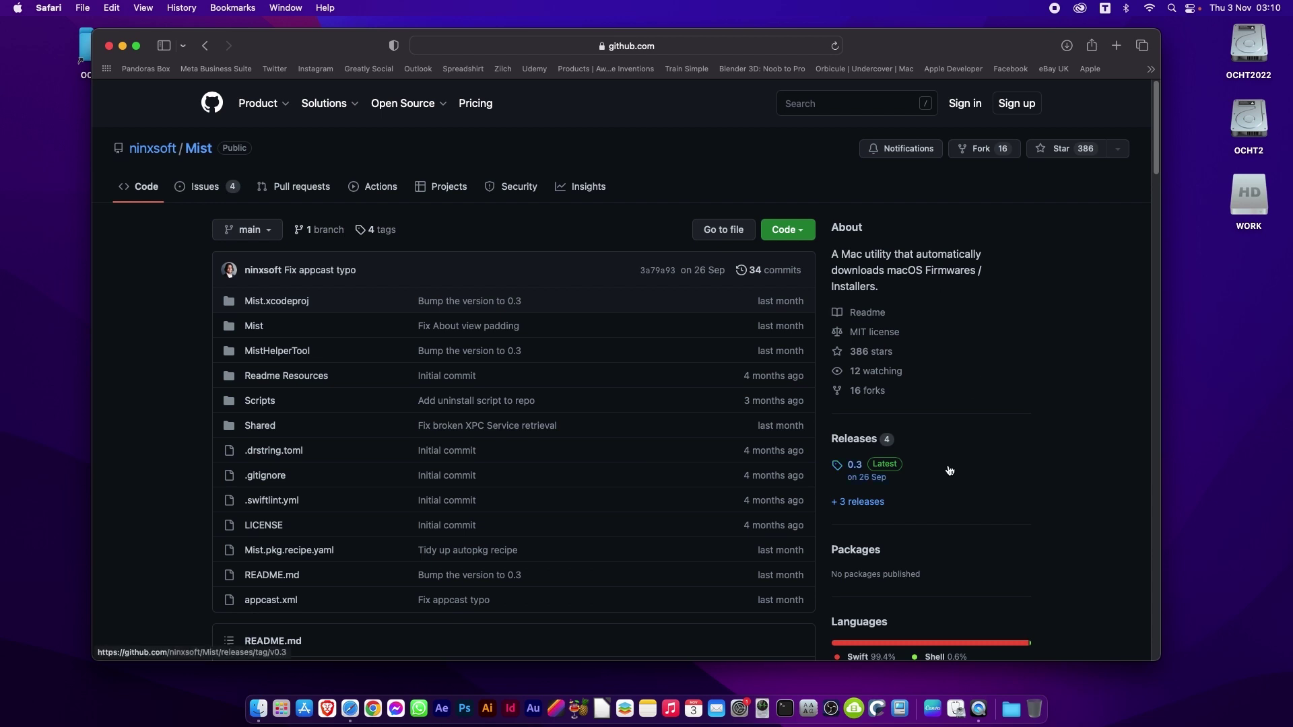
click(895, 468)
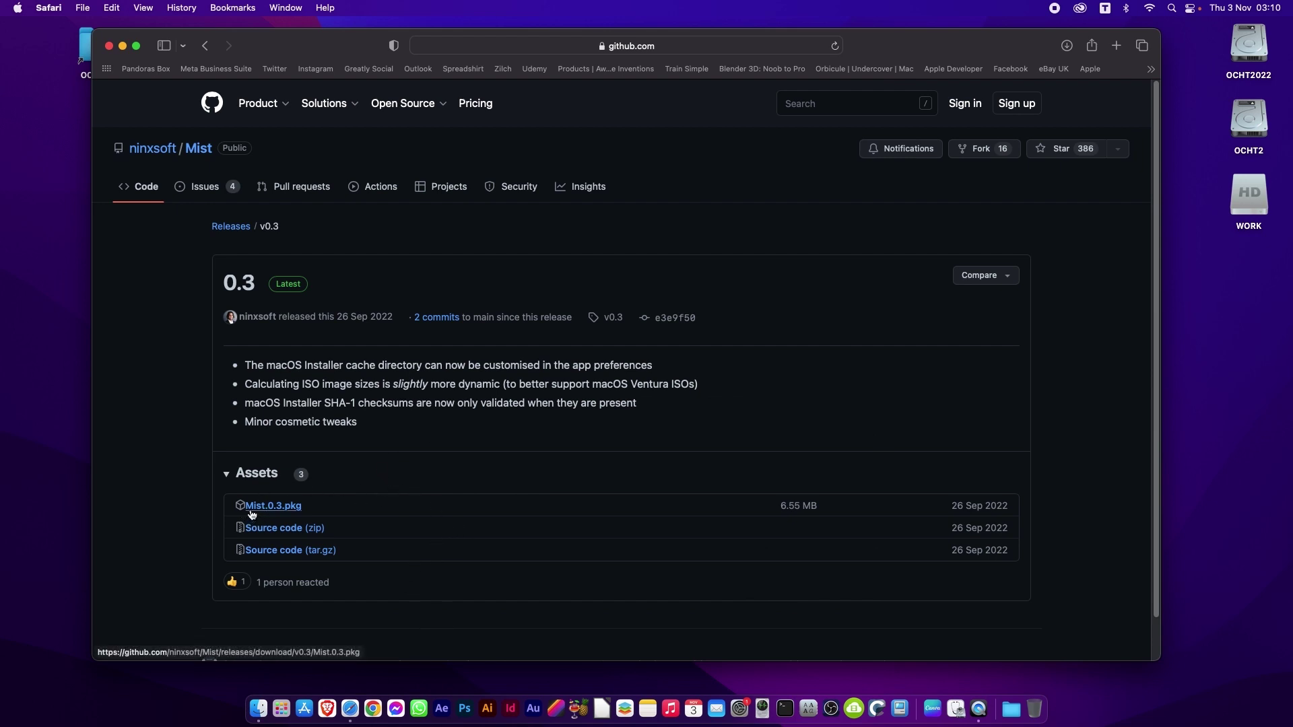
click(289, 512)
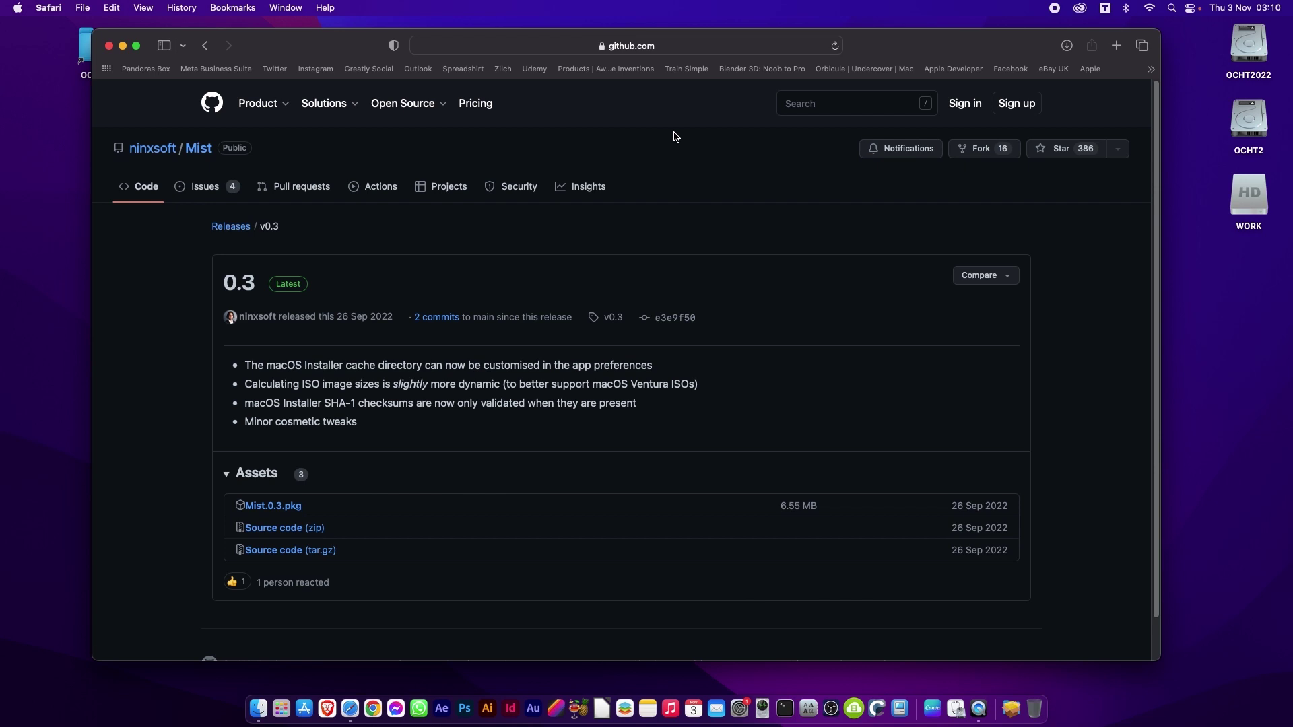
key(super+h)
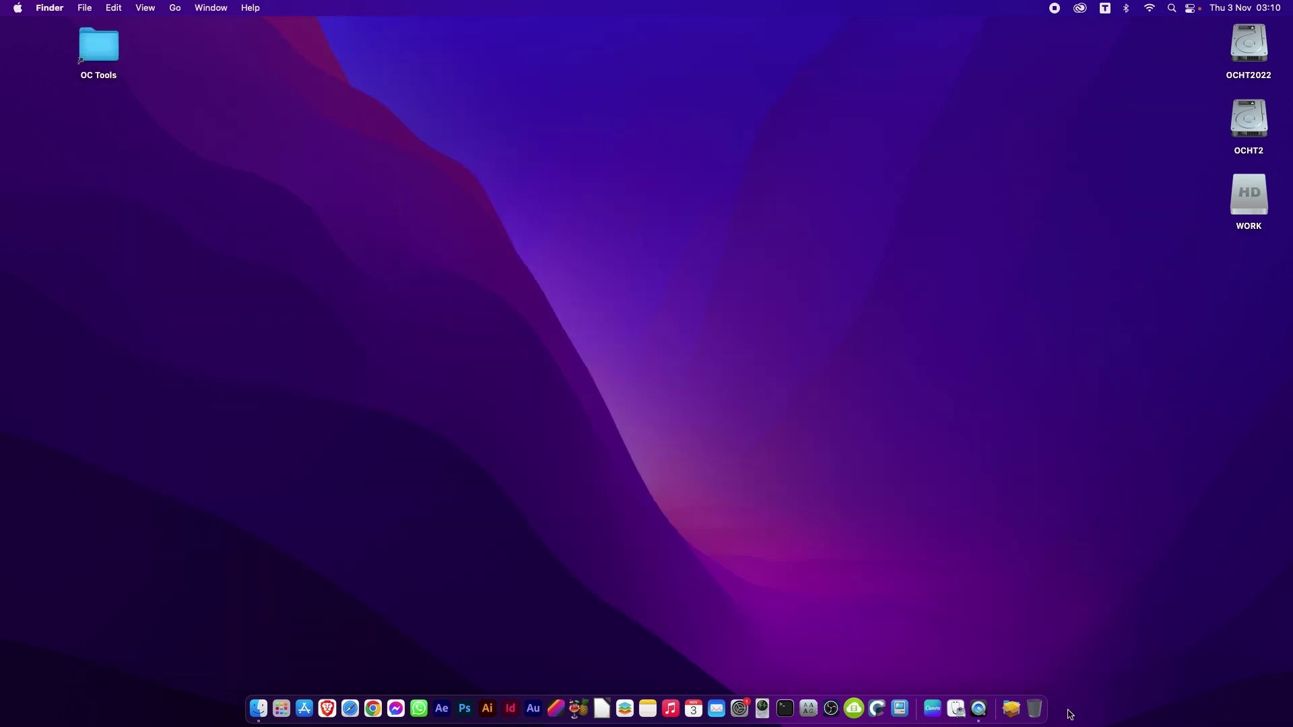
Install Mist 0.3 onto OCHT2022 from Mist.0.3.pkg with the admin password, then bin the package.
click(1013, 712)
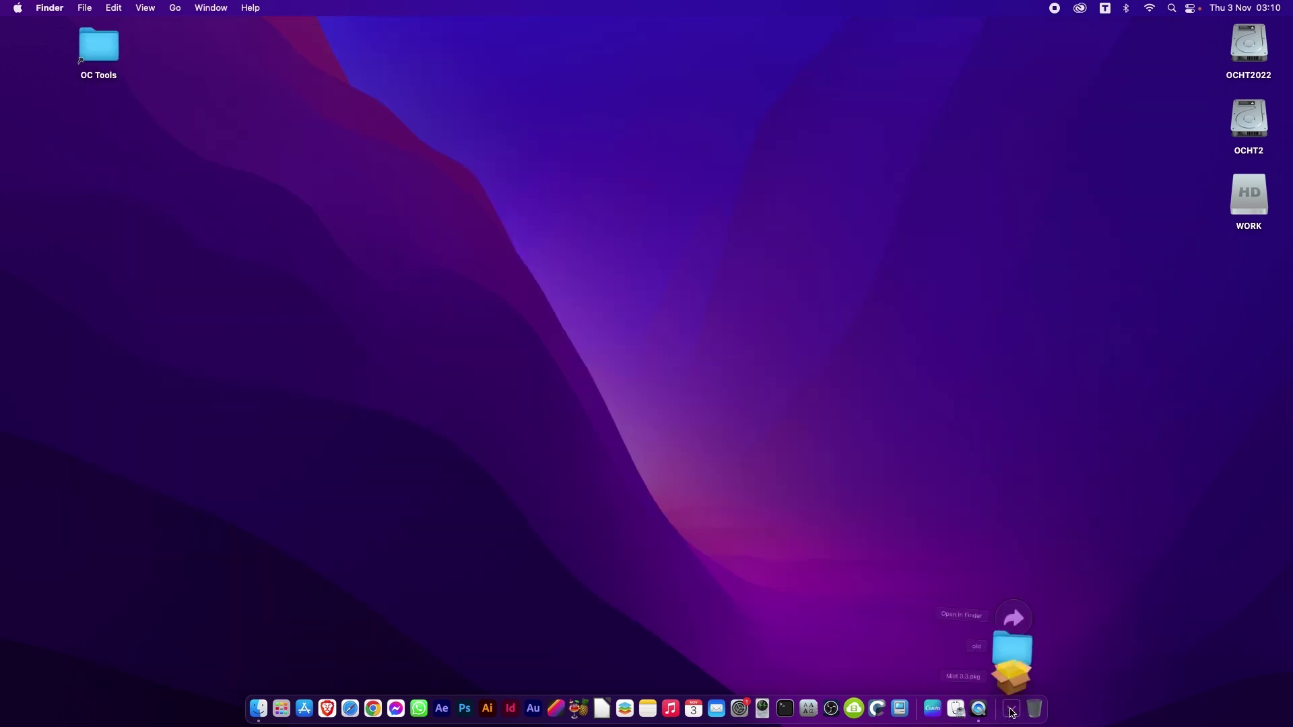
click(1015, 665)
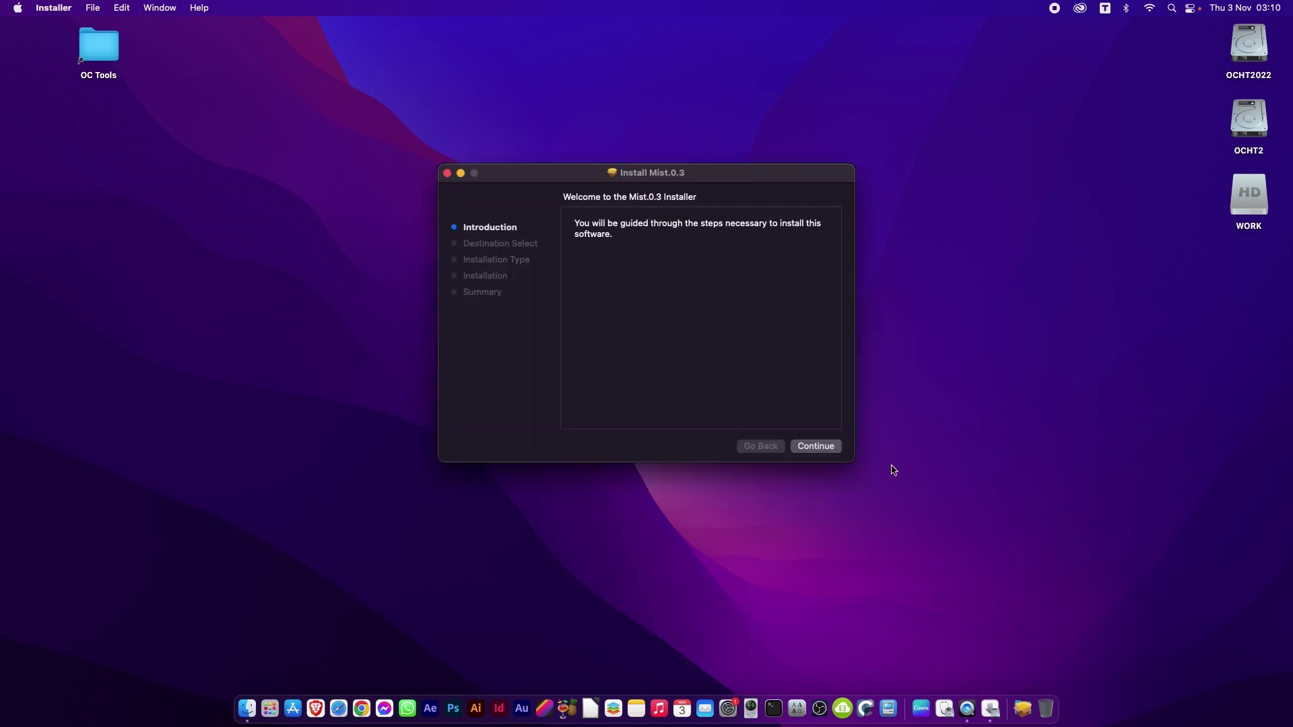
drag(715, 182, 589, 160)
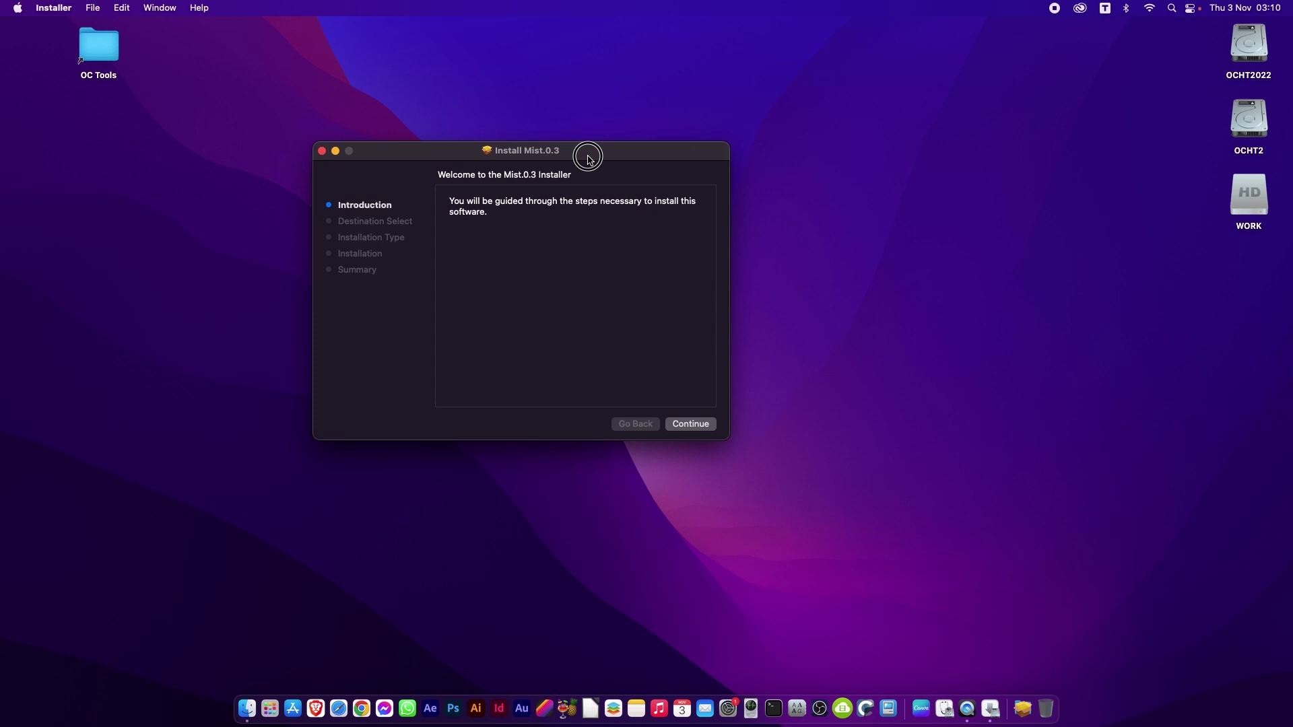
click(699, 431)
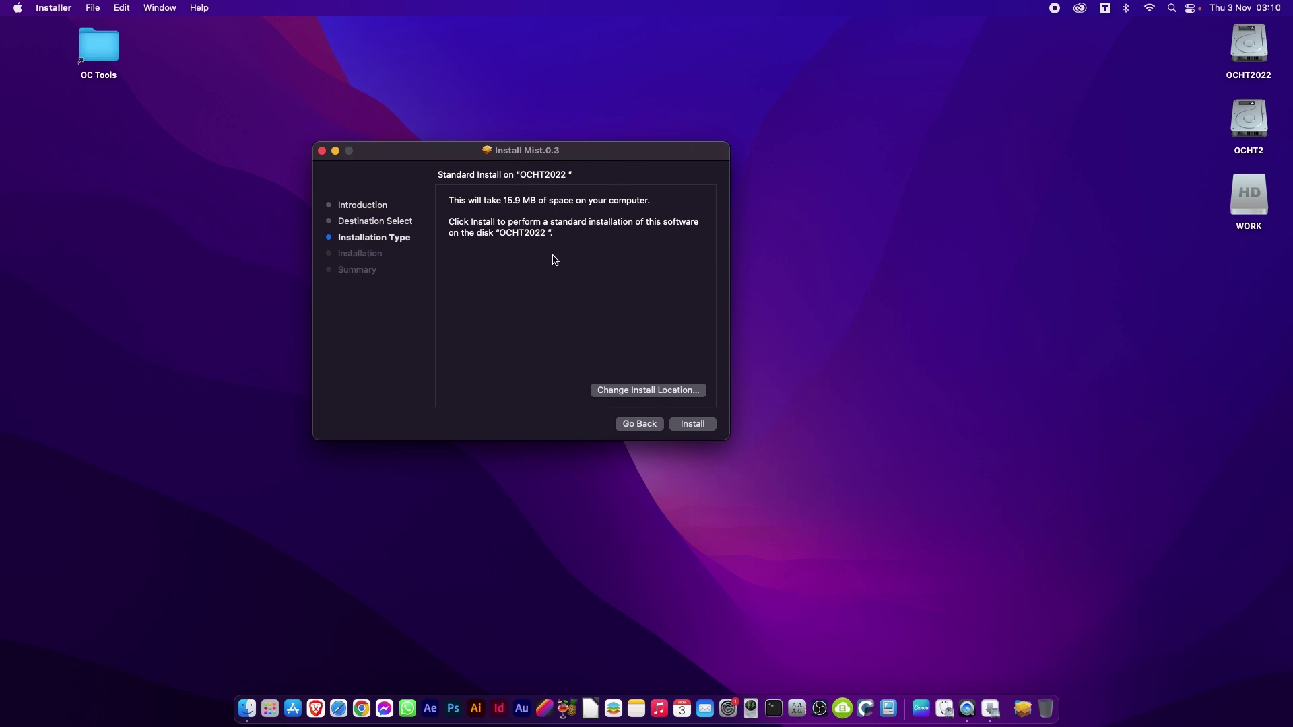
click(694, 427)
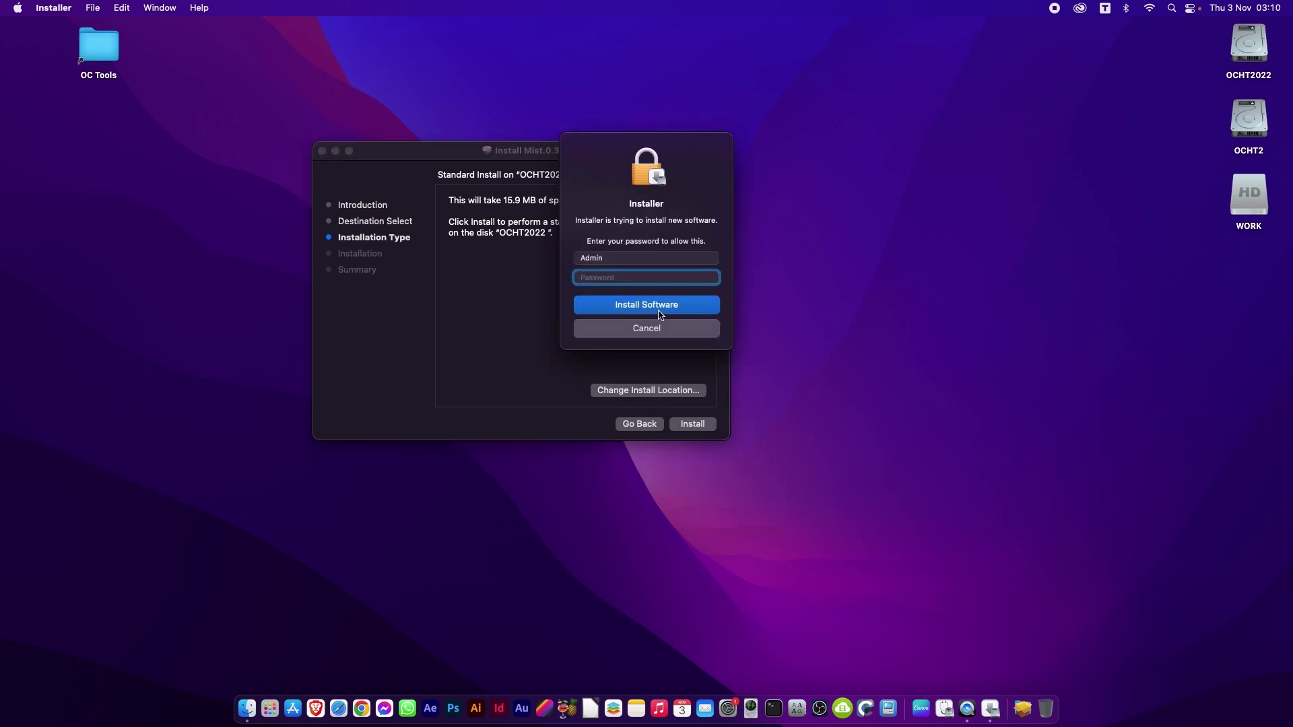
text(••)
key(Return)
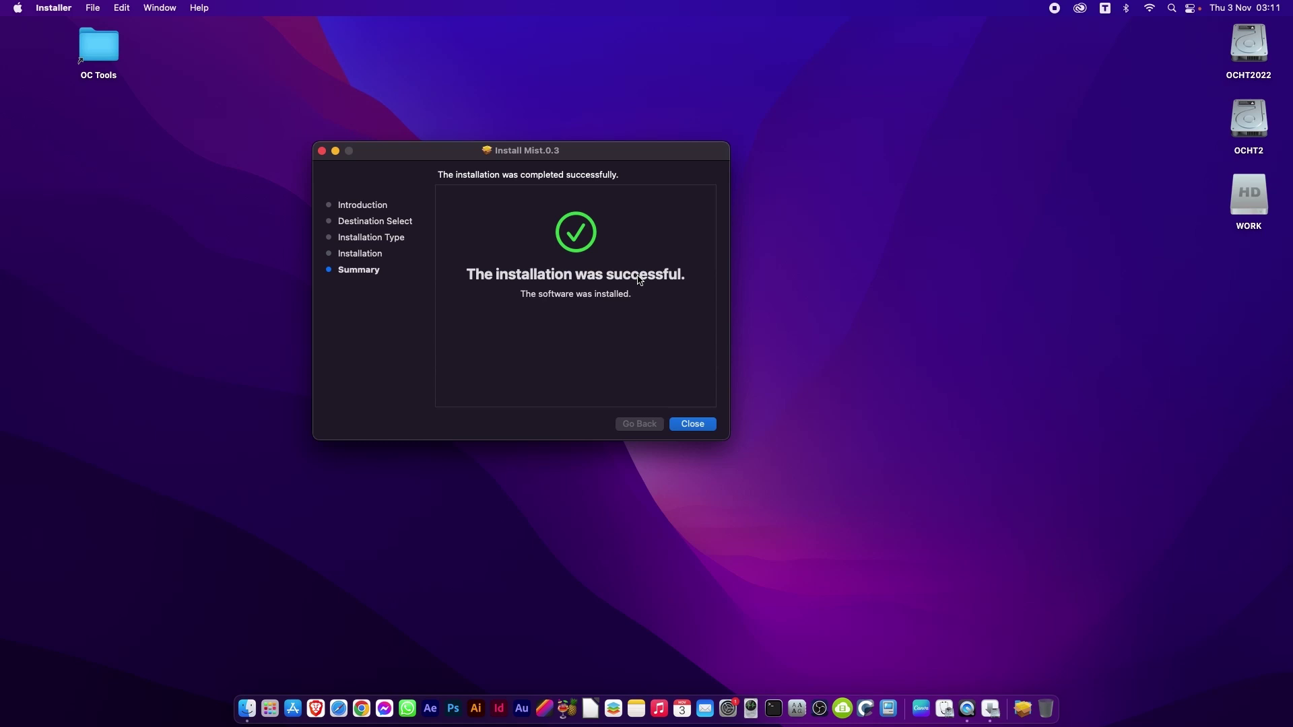
click(704, 425)
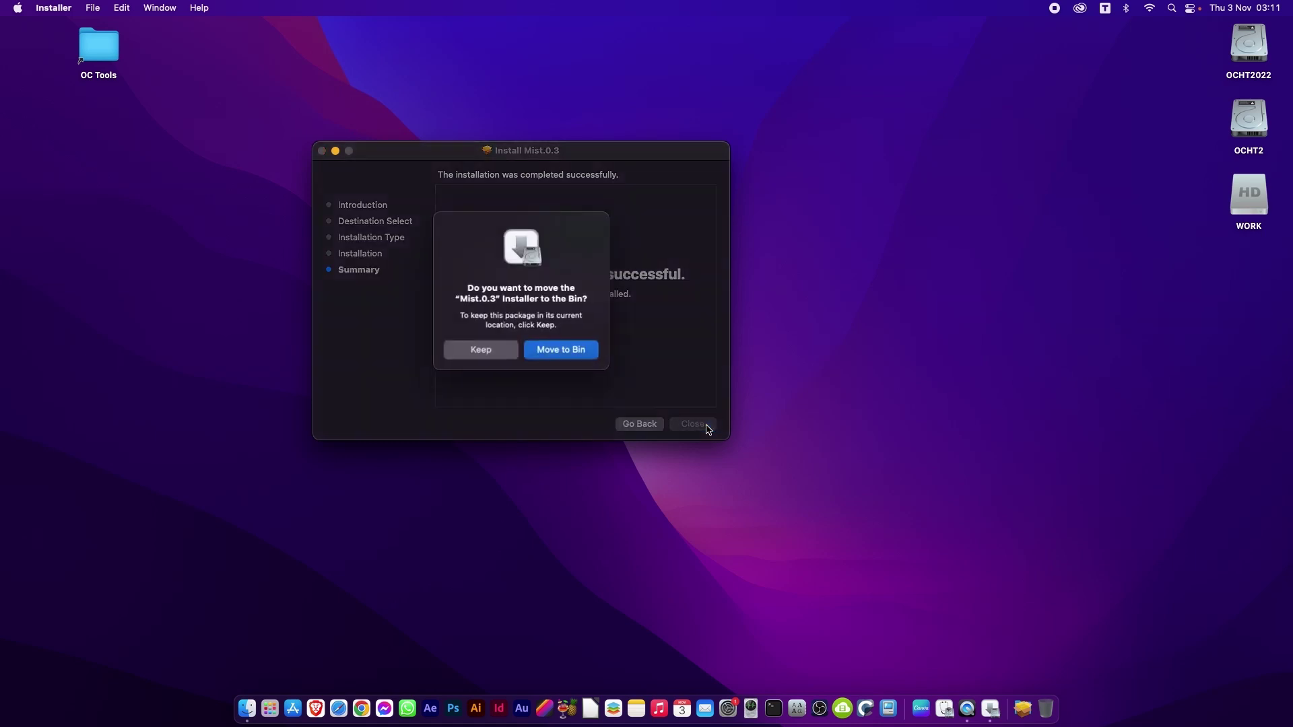
click(553, 352)
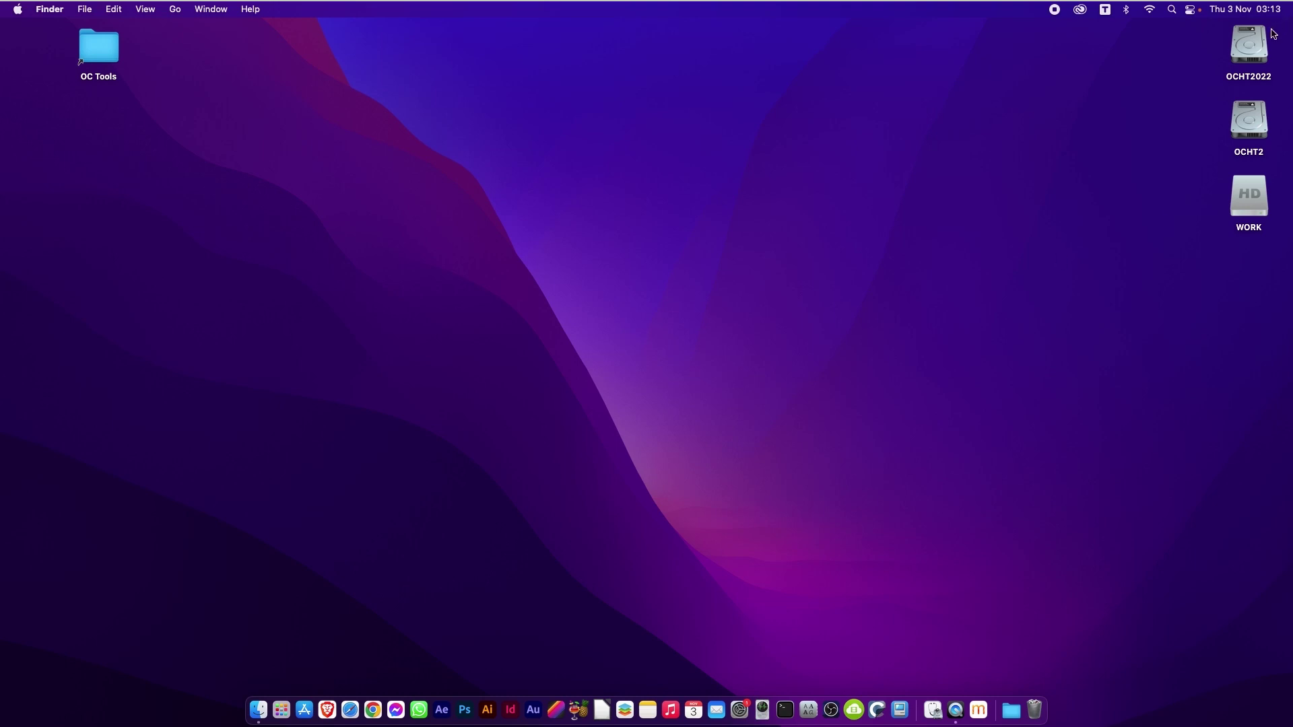
Launch Mist from the Applications folder on the OCHT2022 drive.
click(1255, 57)
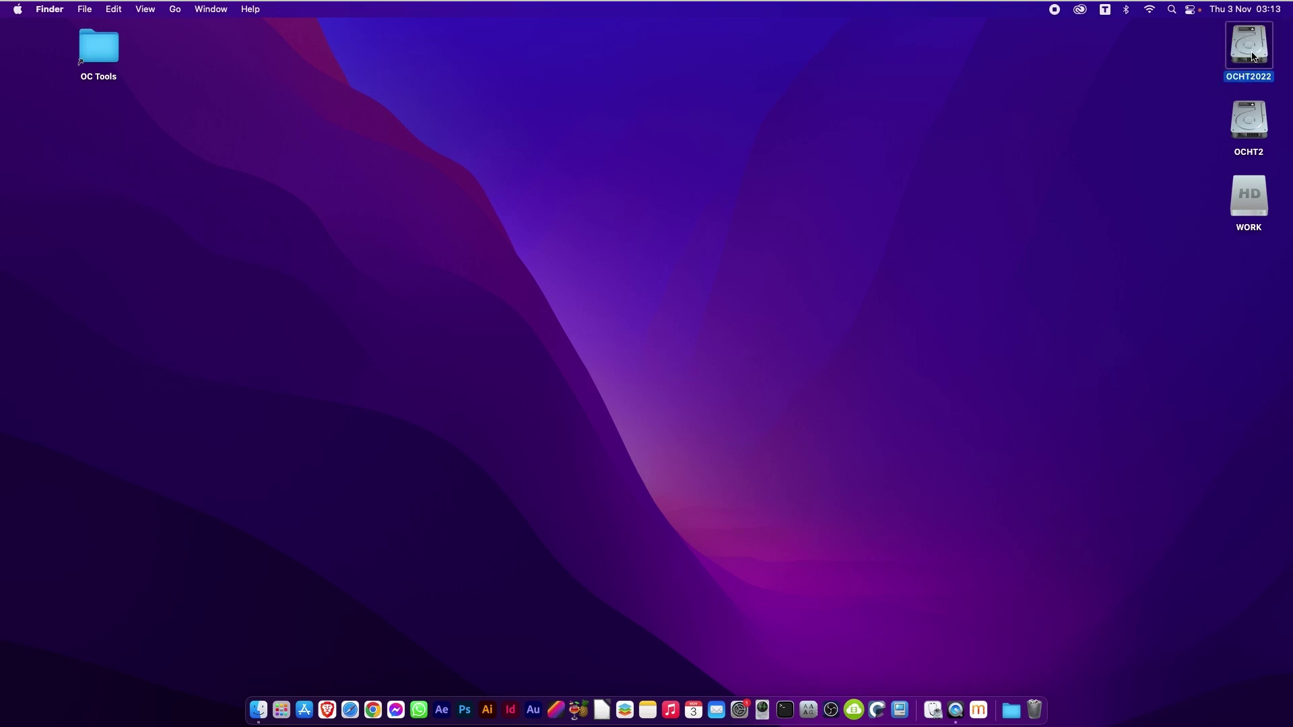
double_click(1248, 59)
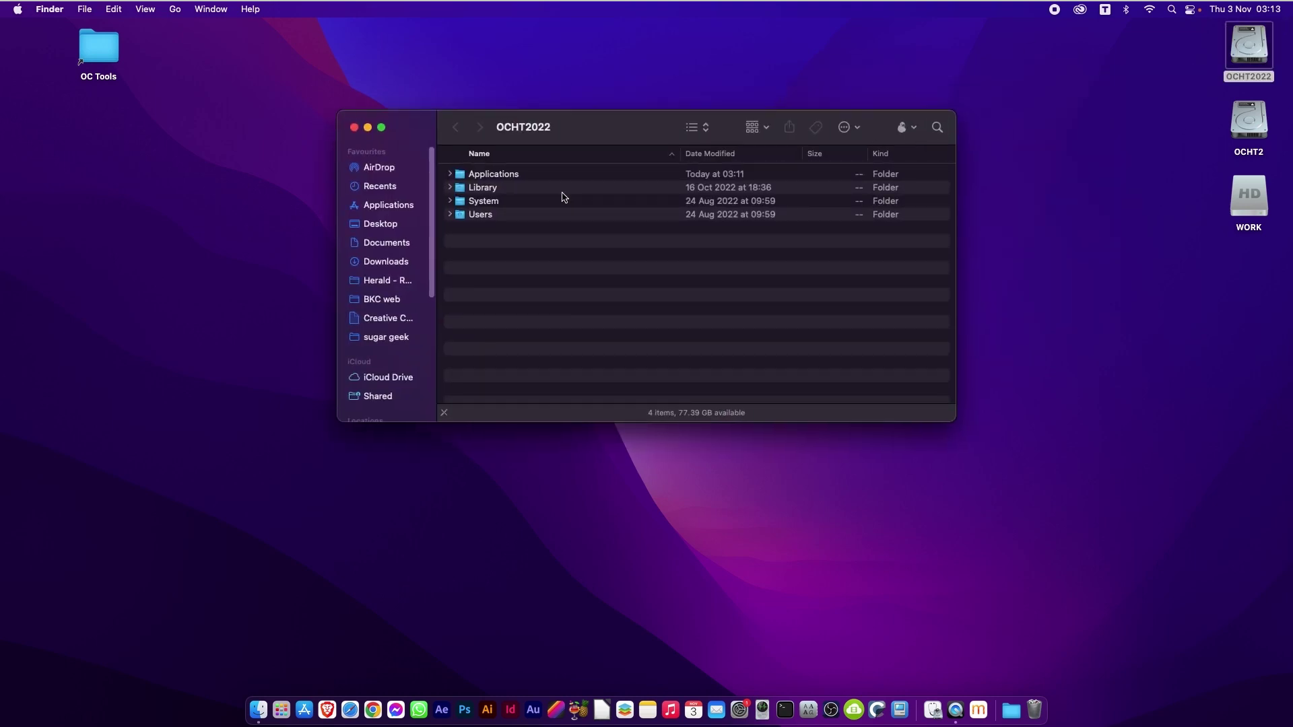
click(388, 205)
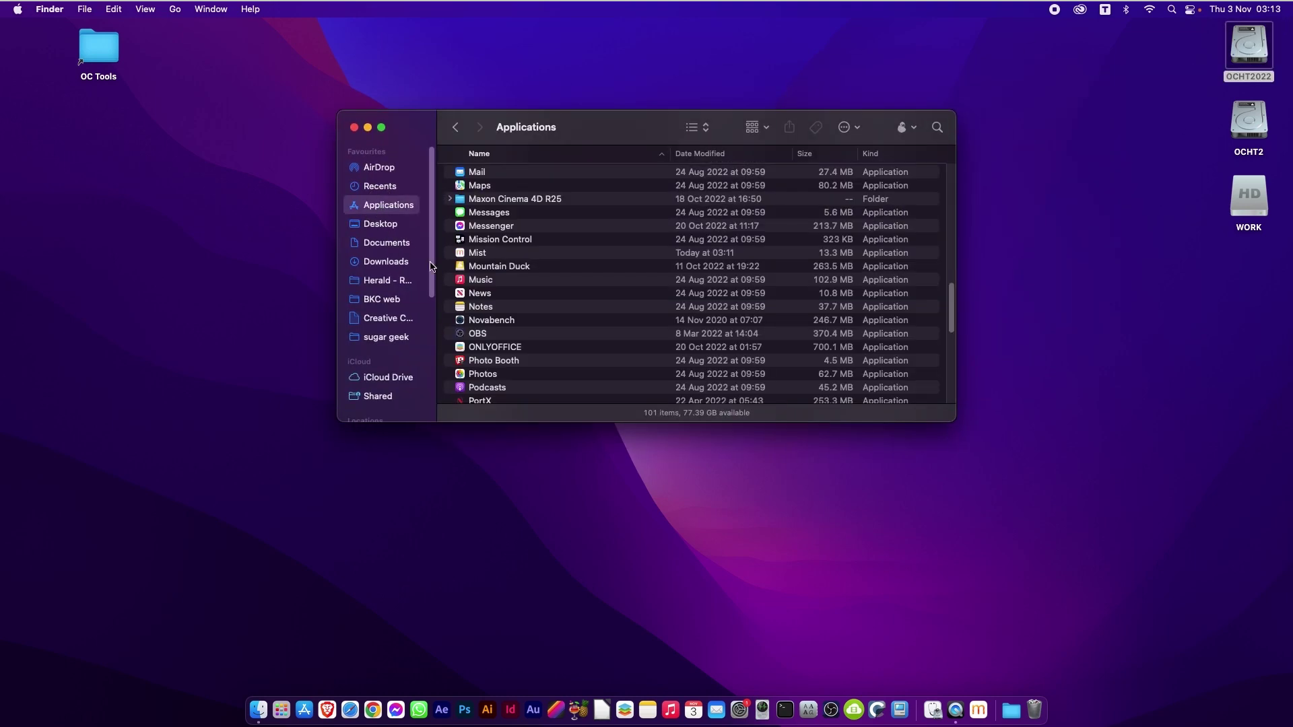
click(467, 256)
double_click(467, 254)
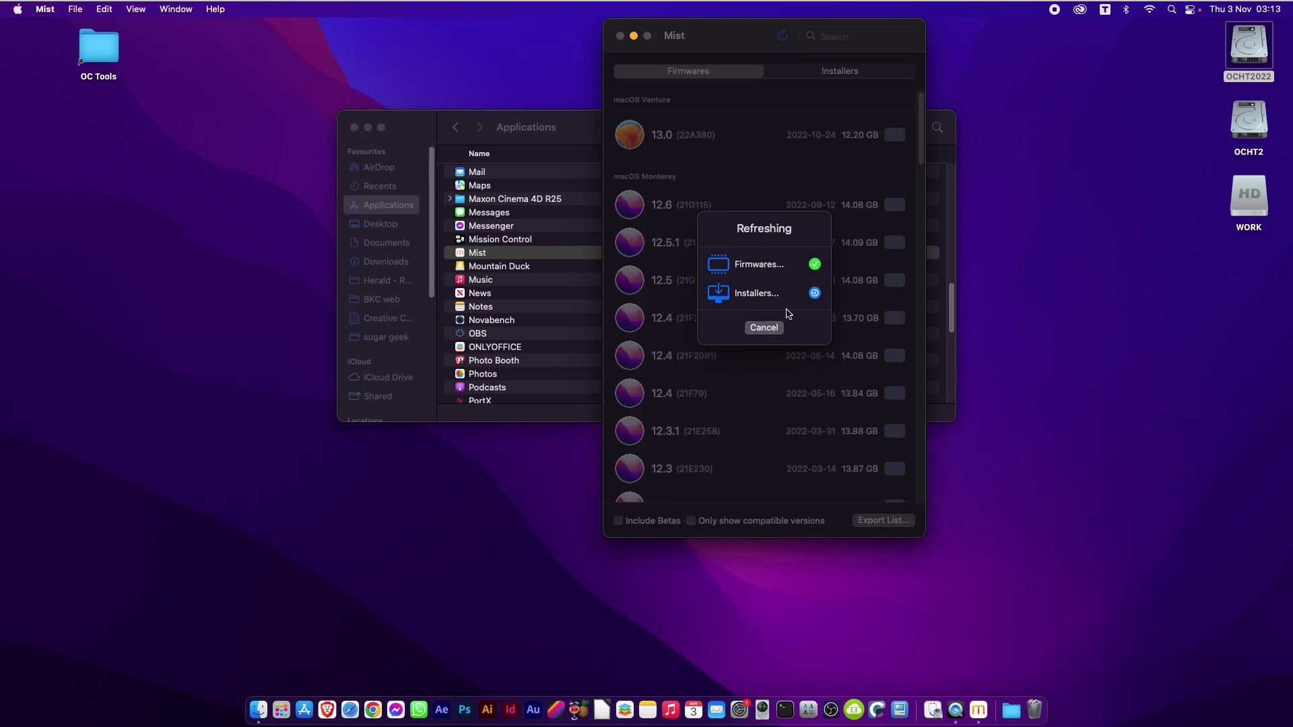
Switch Mist from Firmwares to Installers and scroll to the top to macOS Ventura 13.0 (22A380).
click(354, 127)
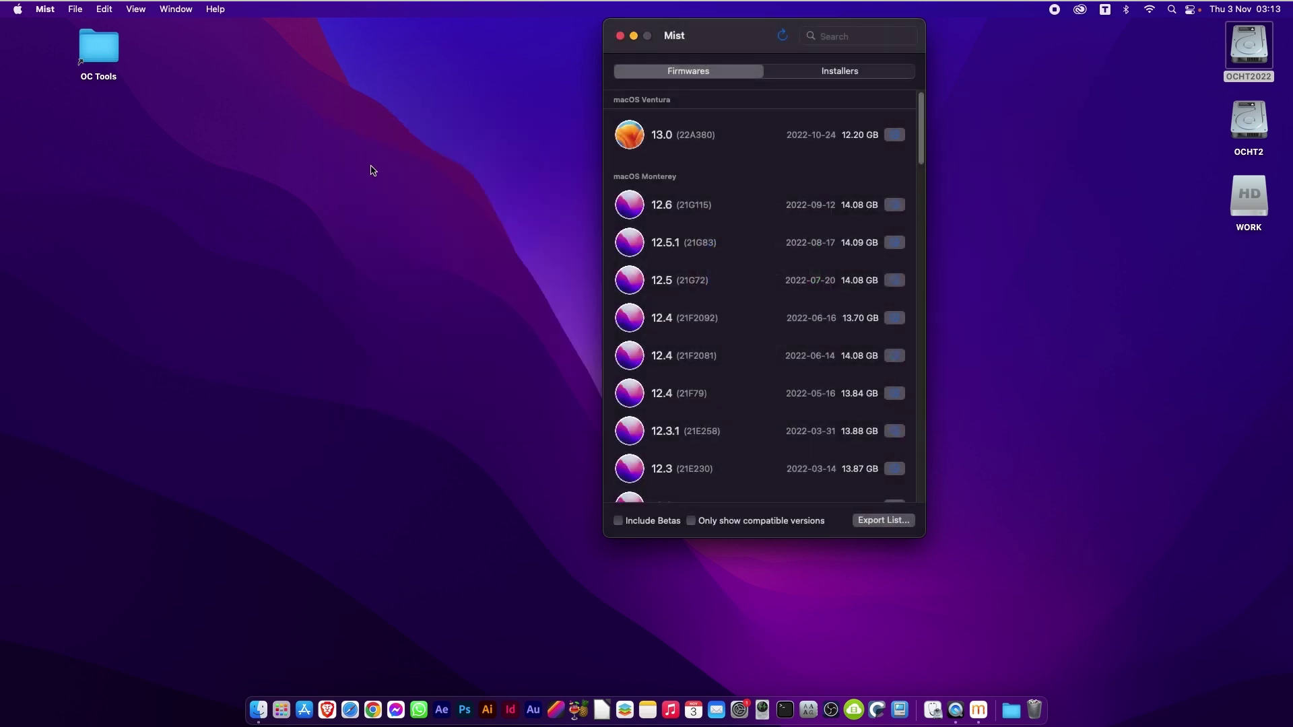
click(840, 73)
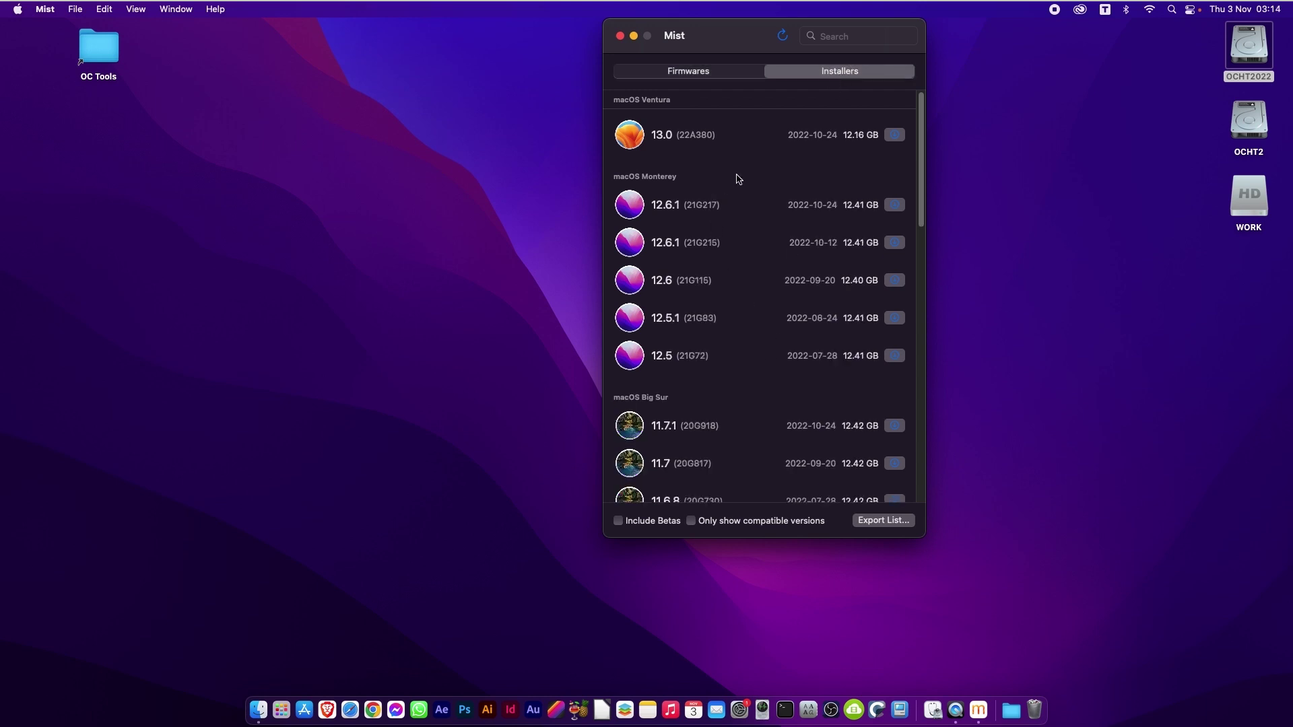
scroll(739, 179, down, 20)
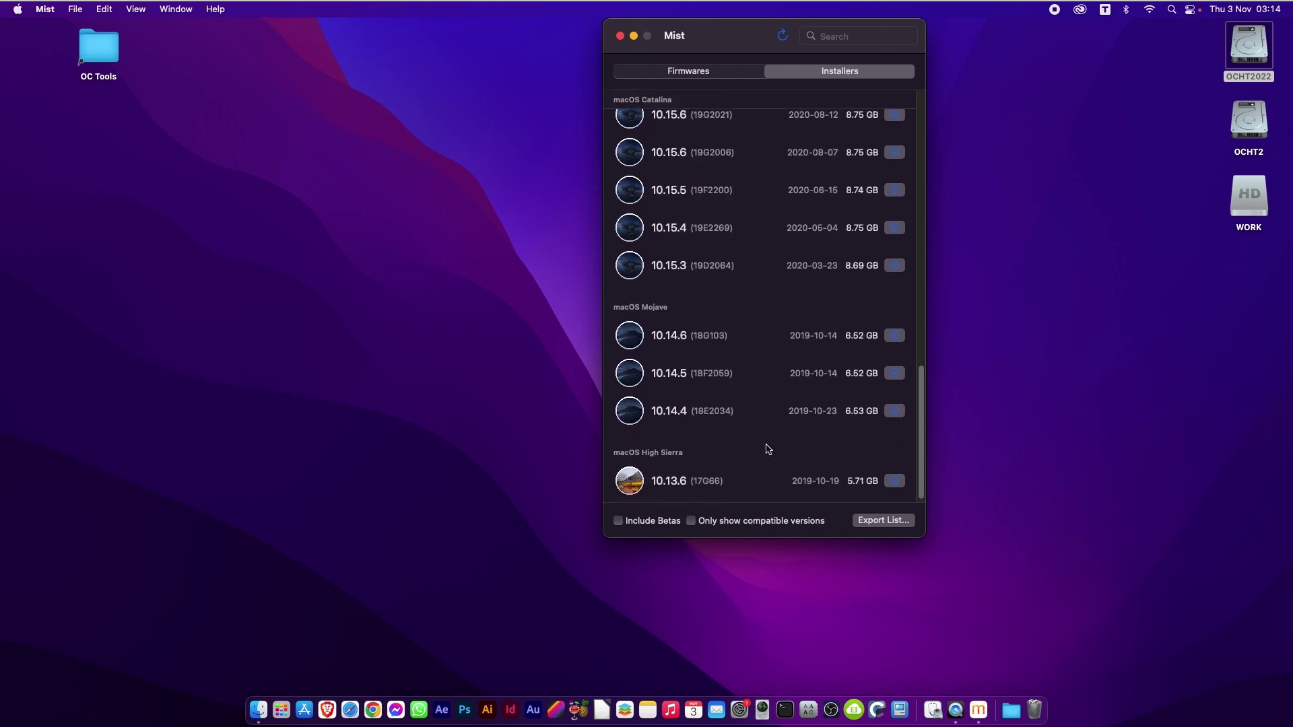
scroll(770, 449, up, 2)
scroll(769, 449, up, 10)
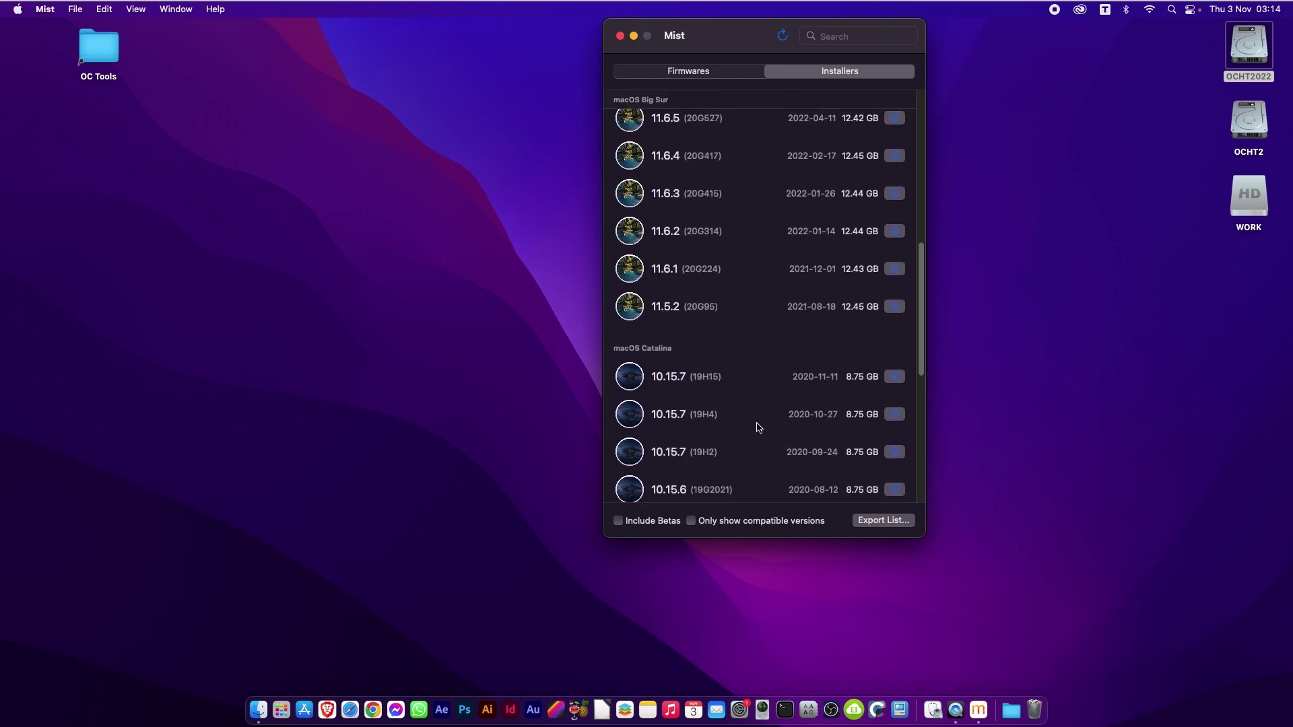
scroll(765, 413, up, 10)
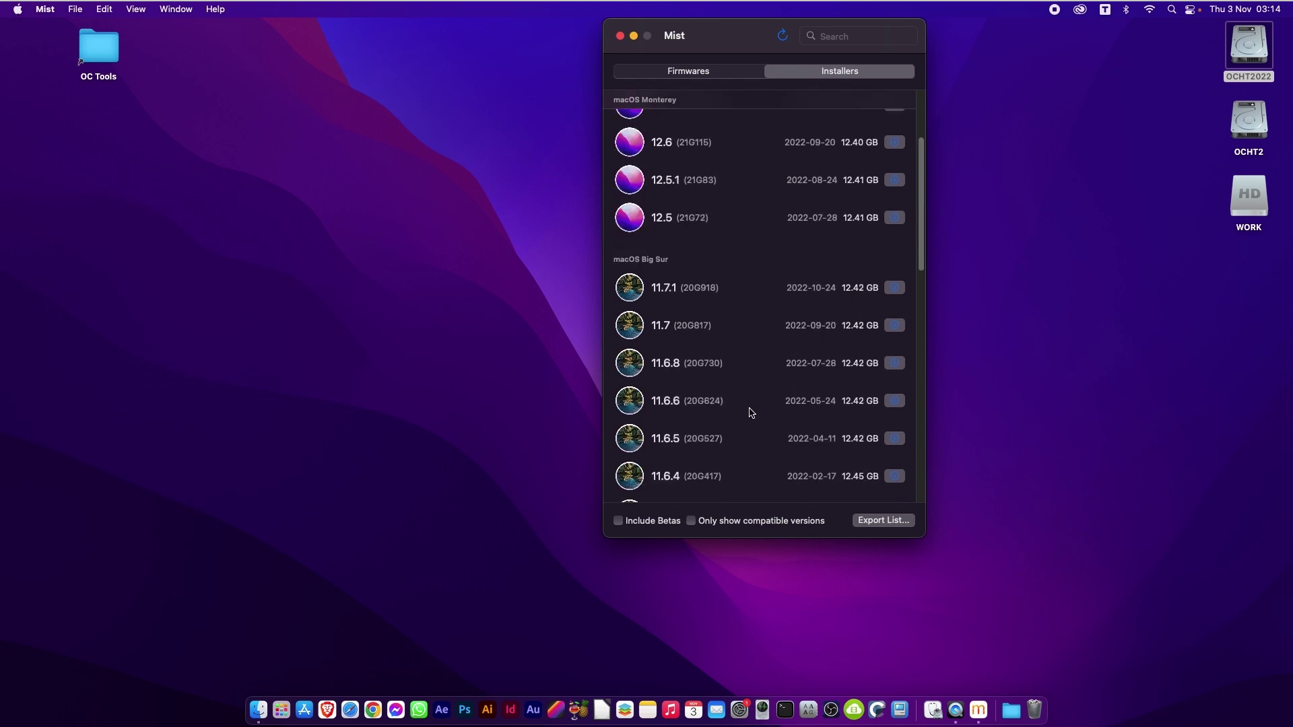
scroll(752, 413, up, 5)
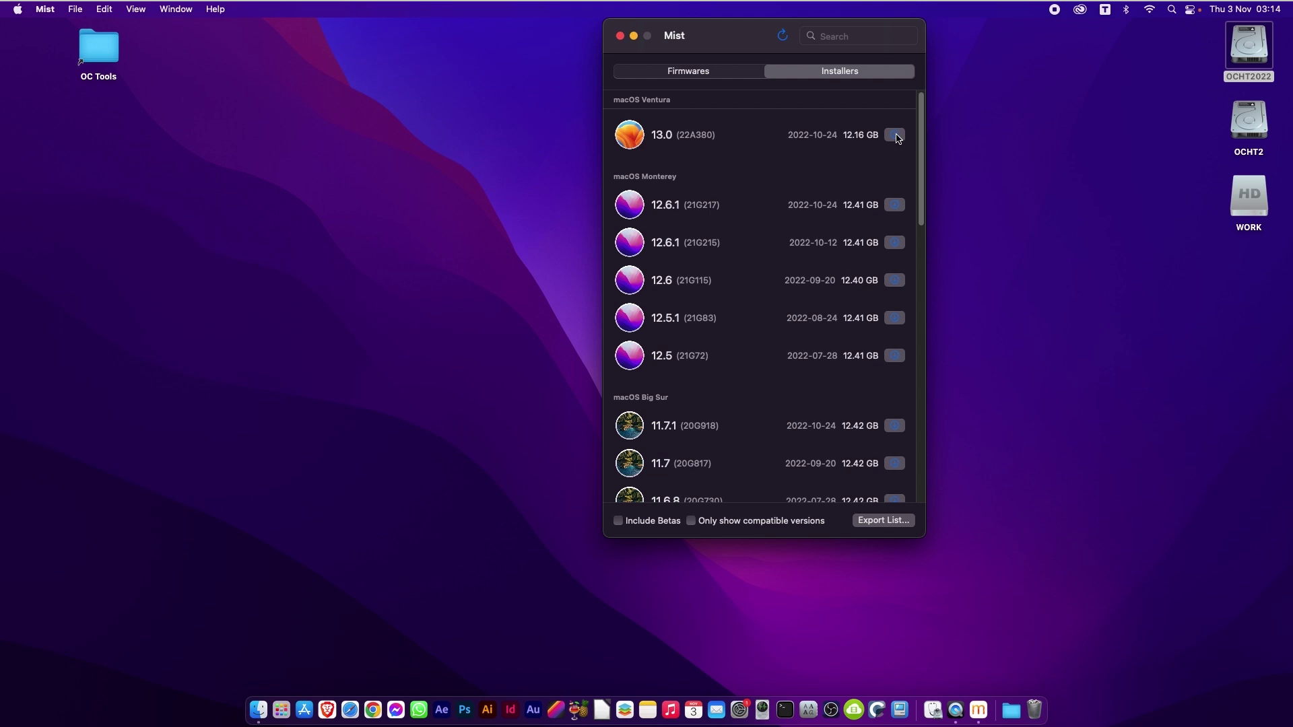
Start the Ventura 13.0 download, targeting OCHT2's macOS installers folder as an Application export.
click(896, 136)
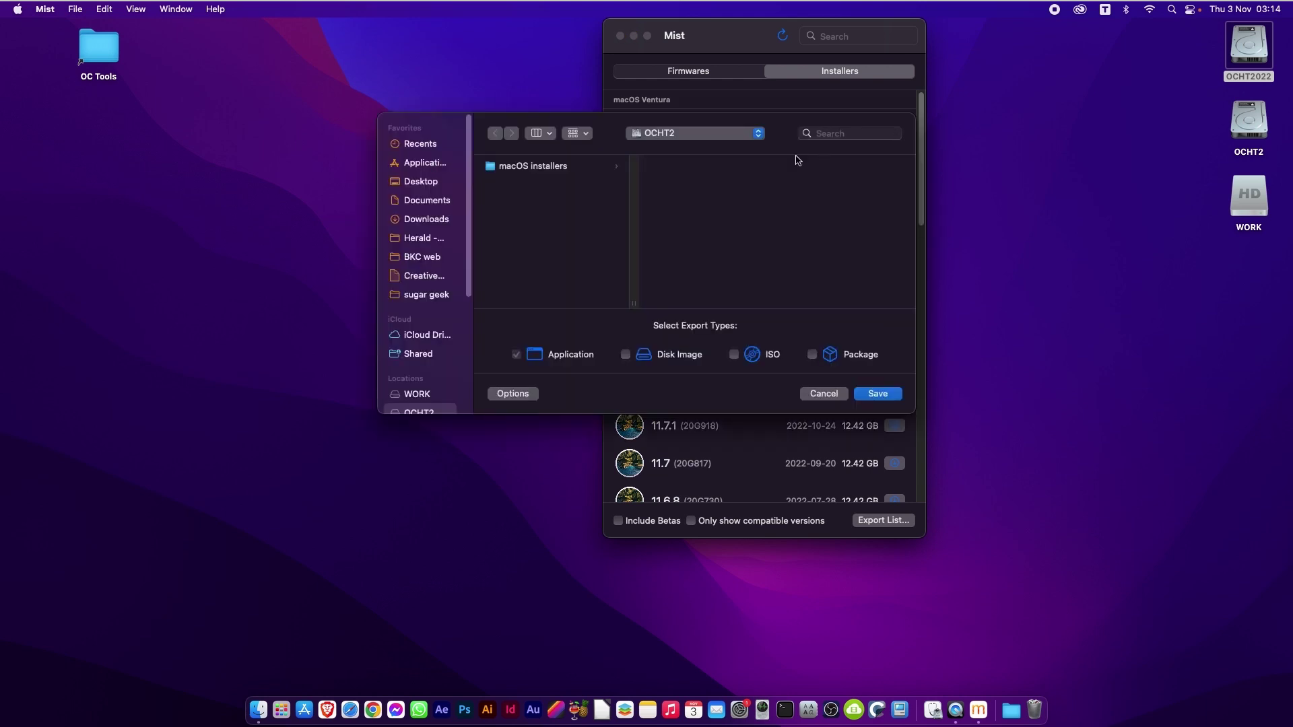
scroll(424, 367, down, 1)
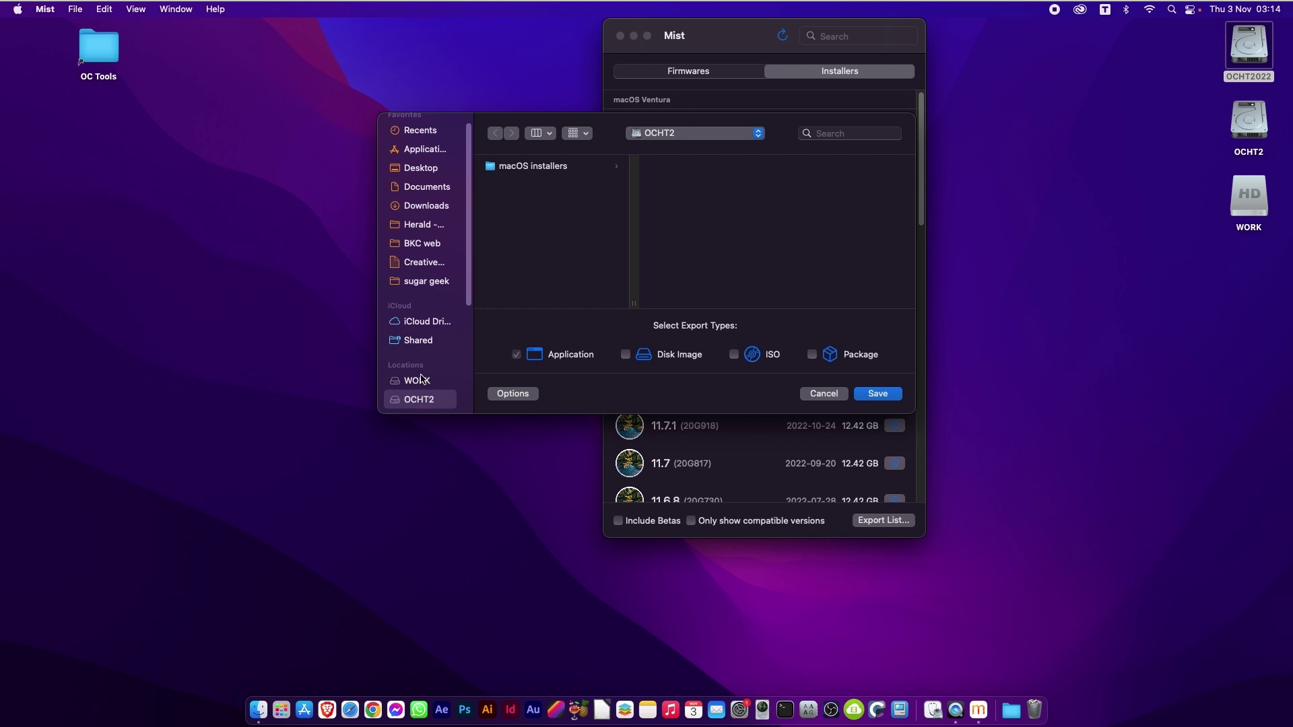
click(532, 168)
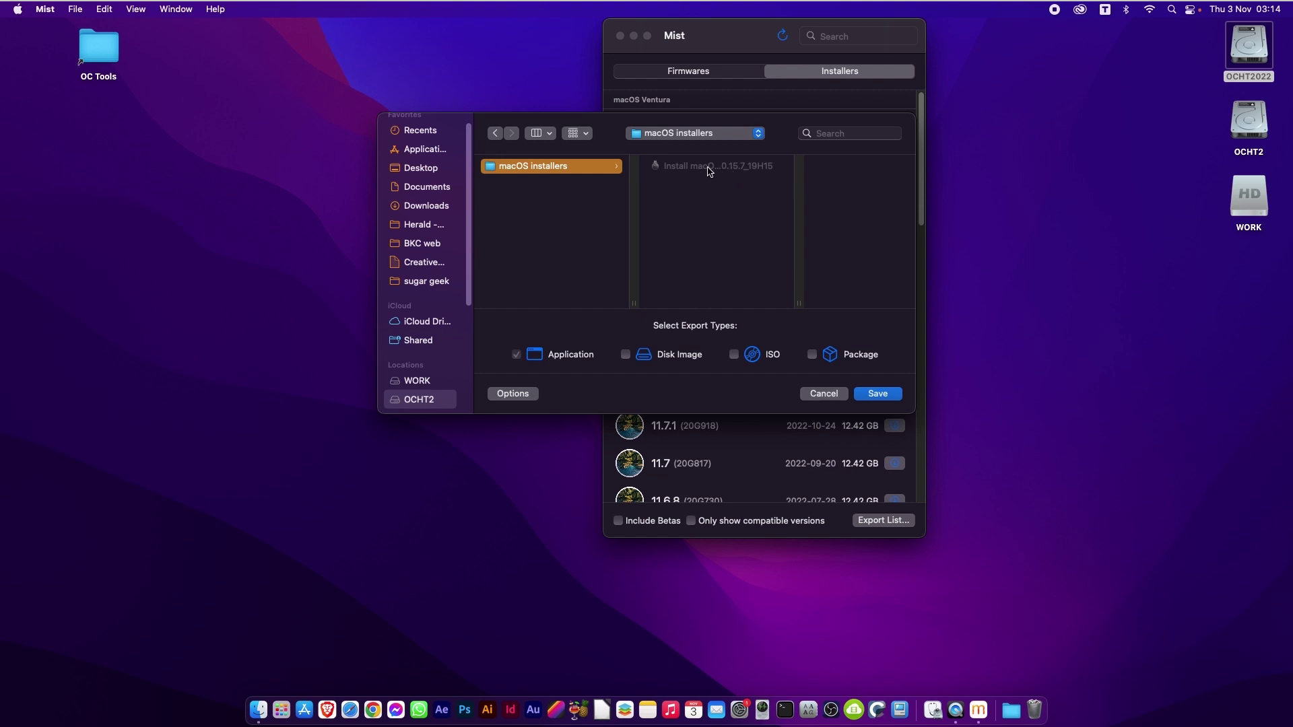
drag(799, 303, 862, 305)
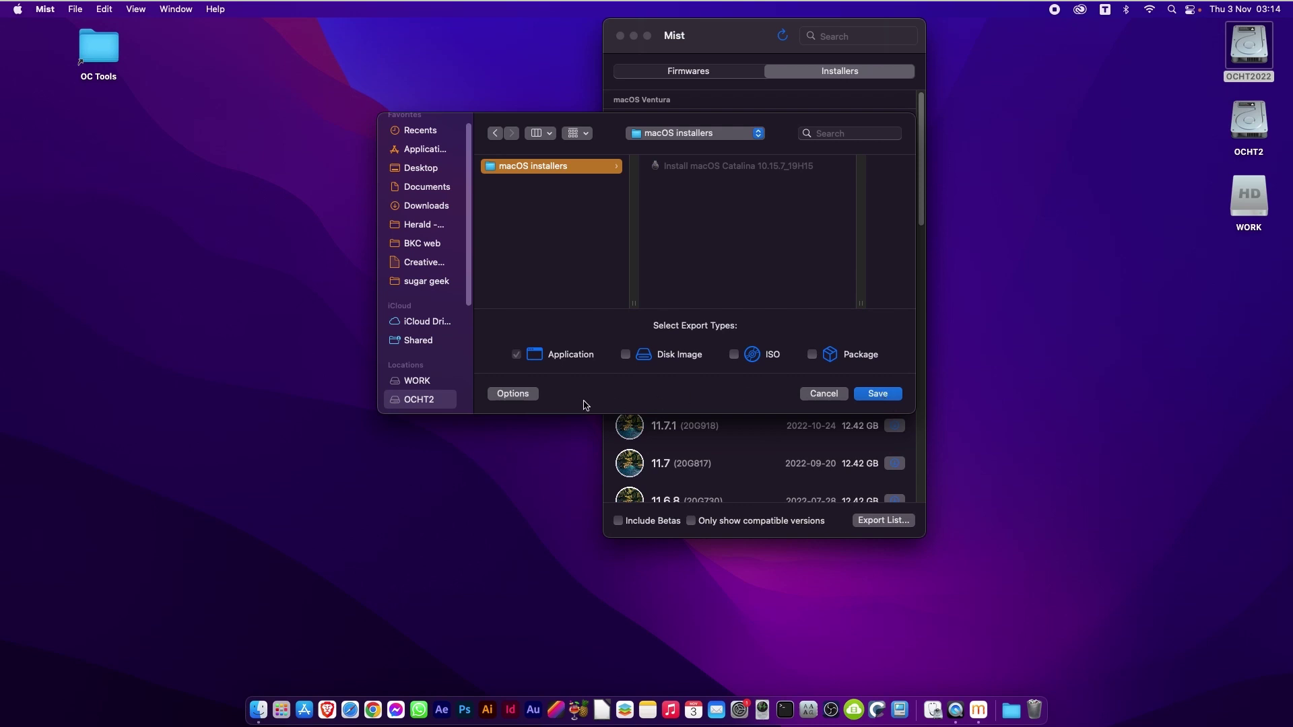
Save to begin the Ventura 13.0 download and follow it through download, setup, application and cleanup.
click(877, 395)
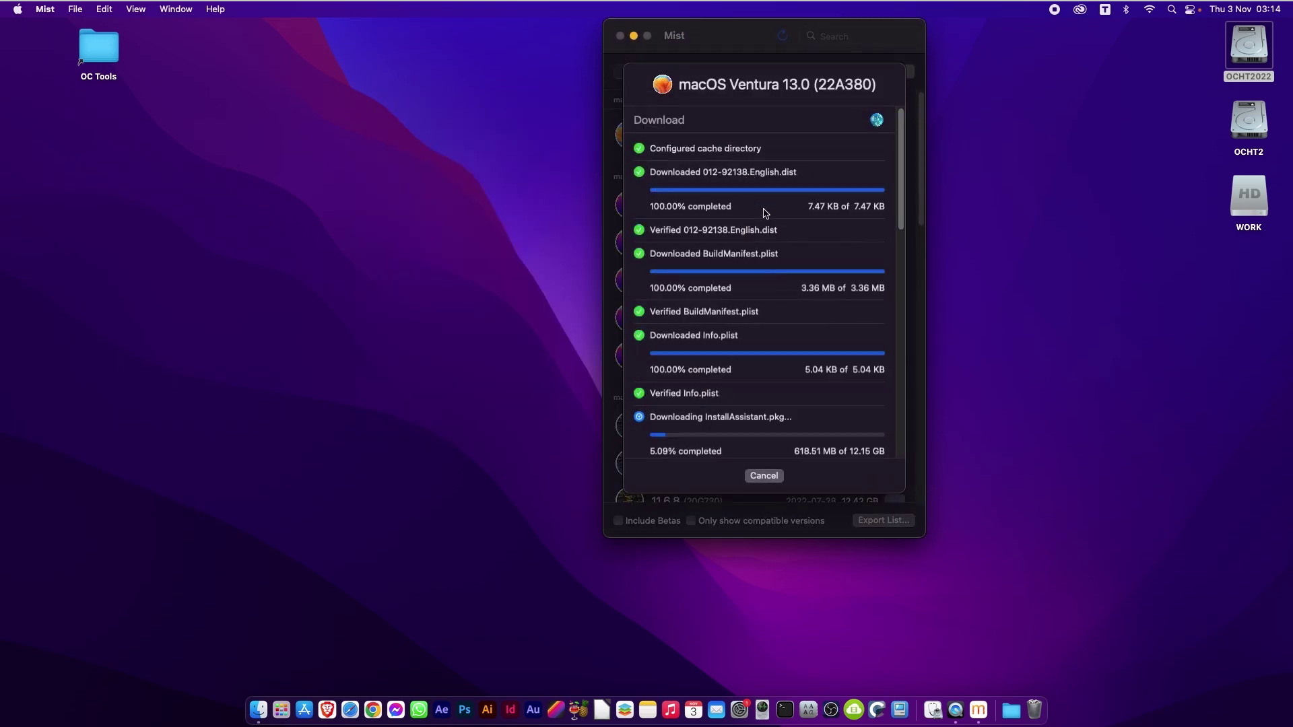
scroll(770, 344, down, 3)
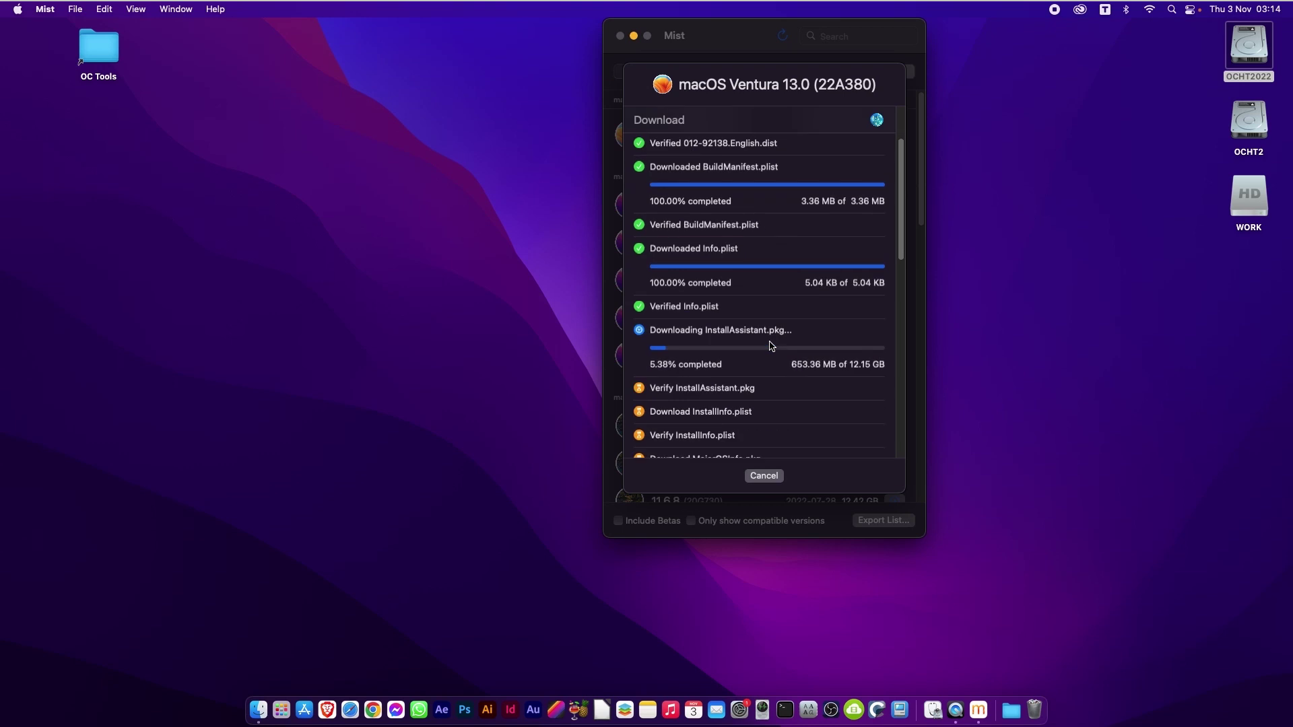
scroll(770, 343, up, 3)
scroll(800, 260, down, 2)
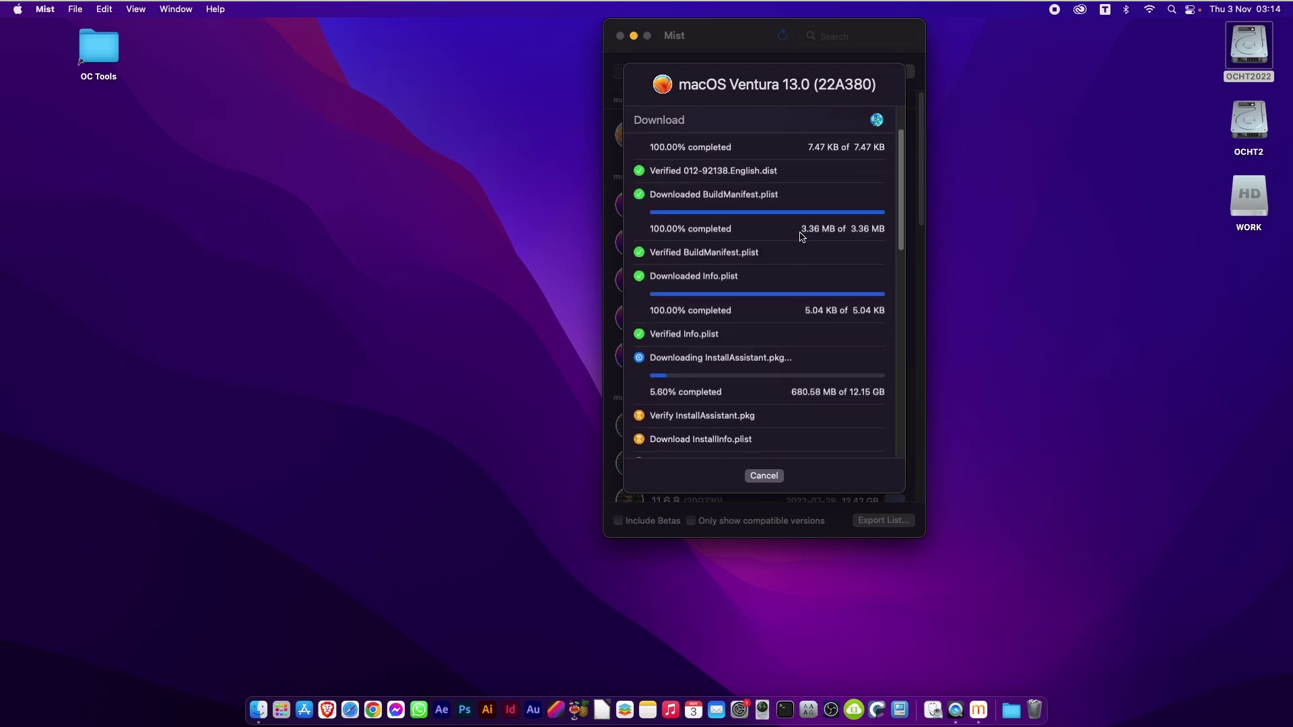
scroll(802, 237, down, 4)
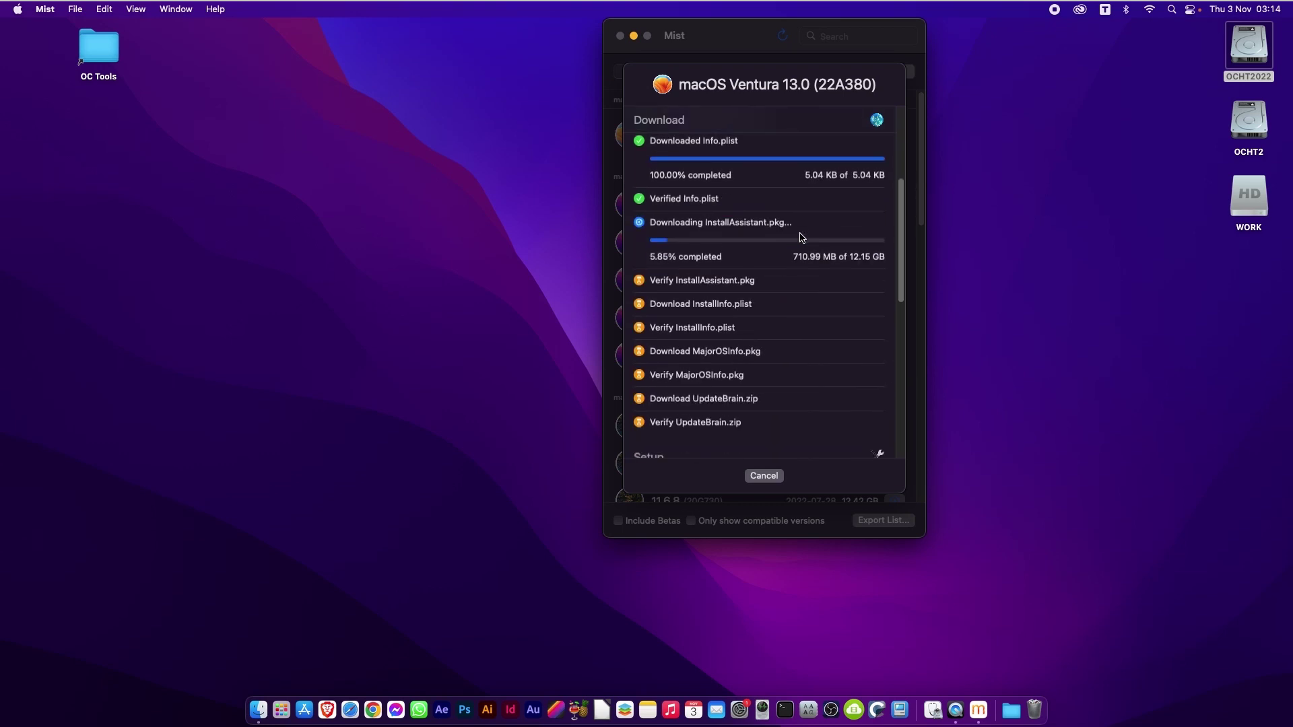
scroll(802, 237, down, 8)
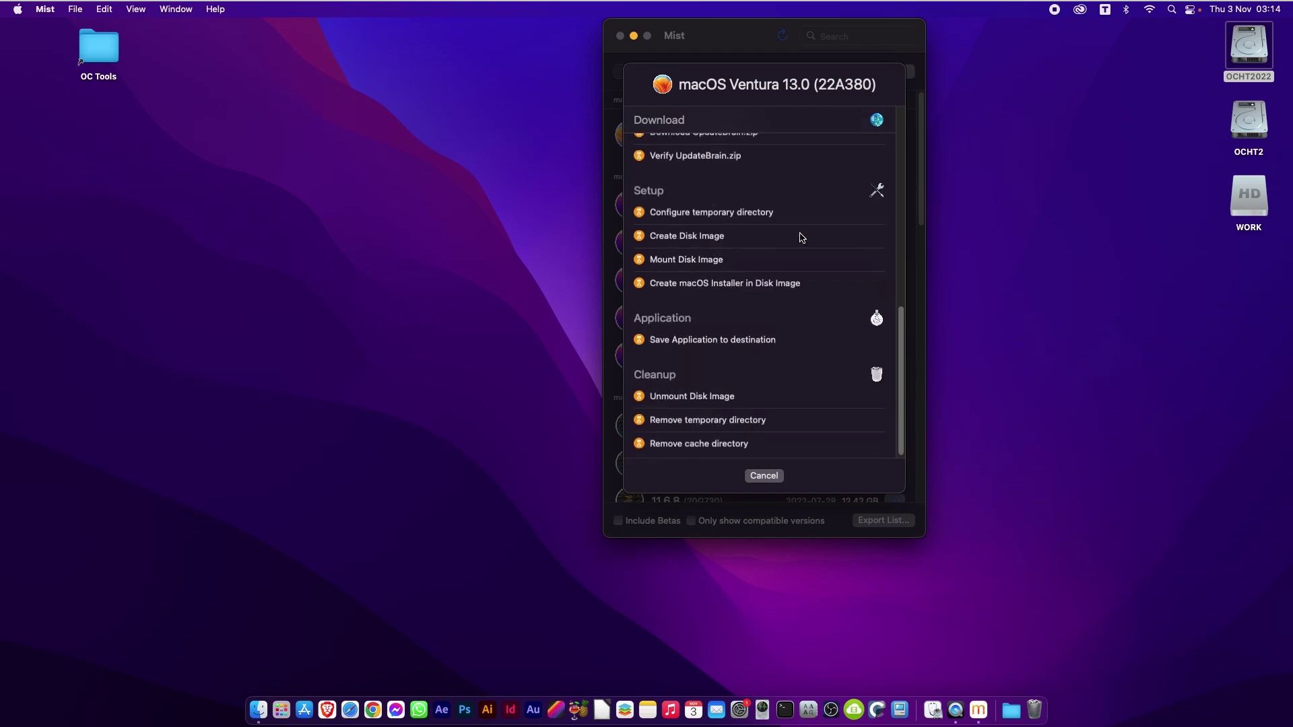
scroll(792, 282, up, 5)
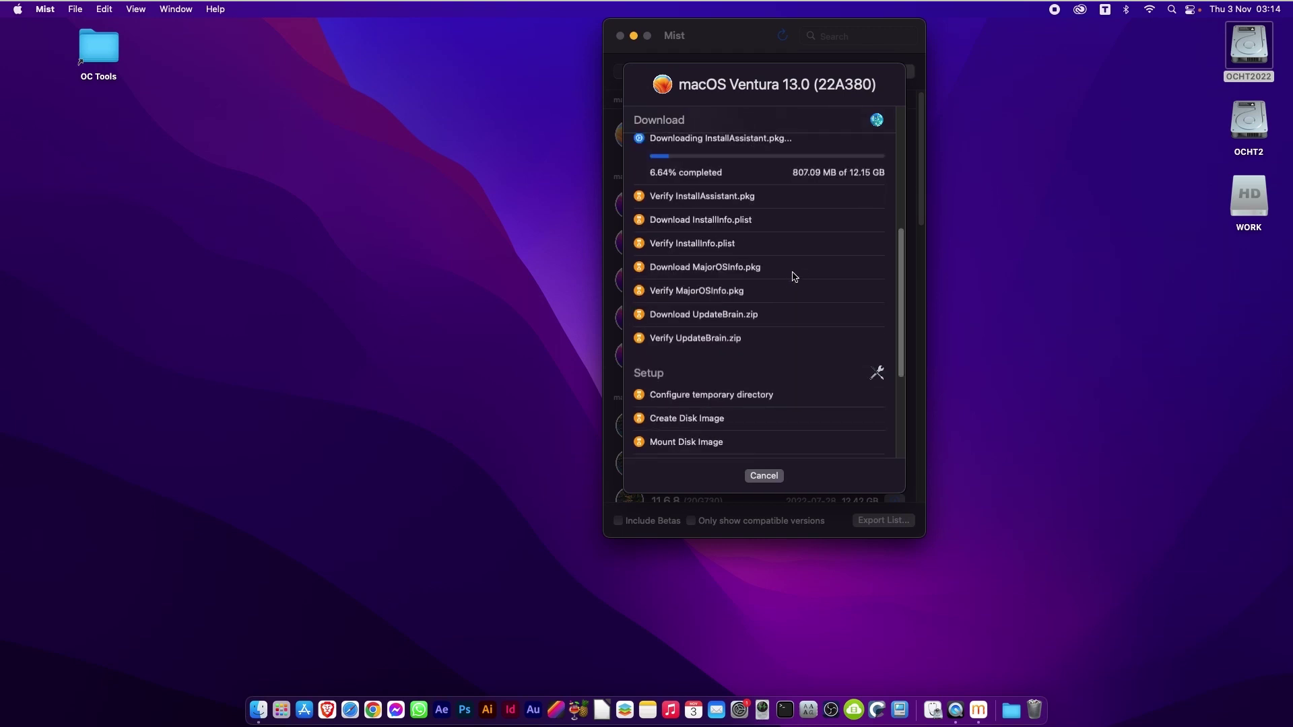
scroll(795, 277, down, 1)
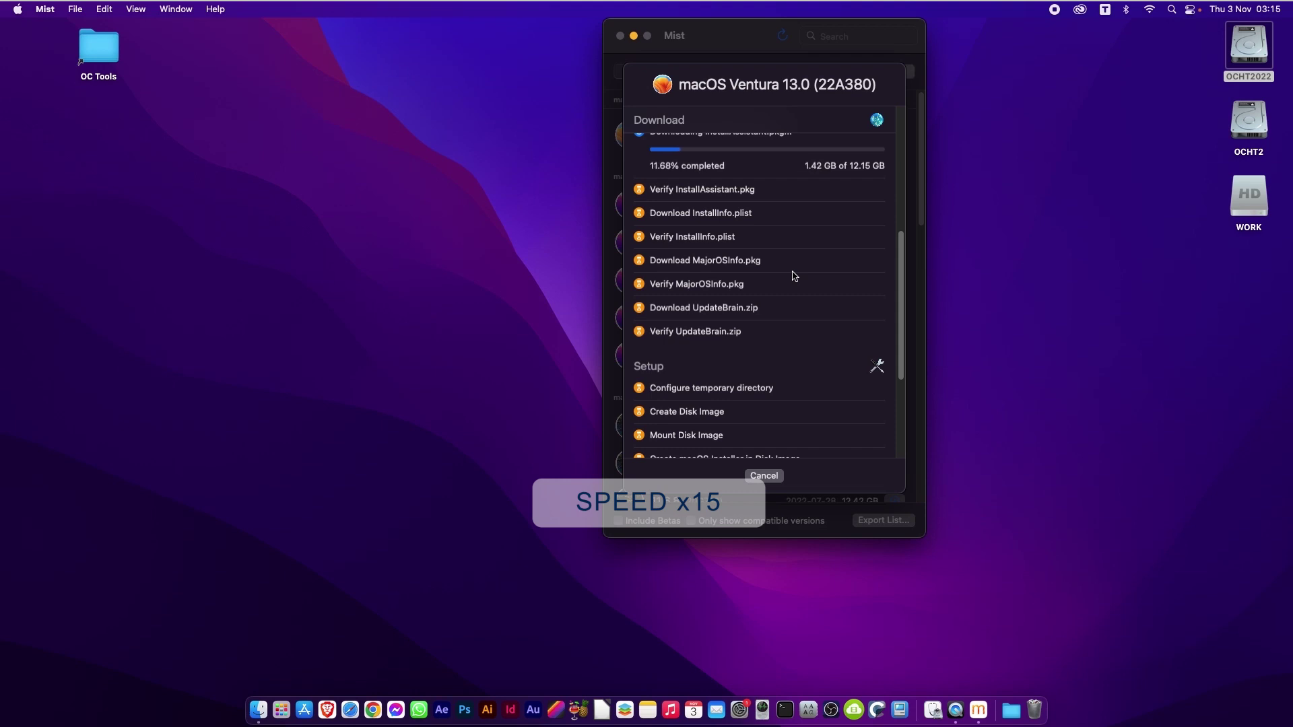
scroll(795, 277, up, 1)
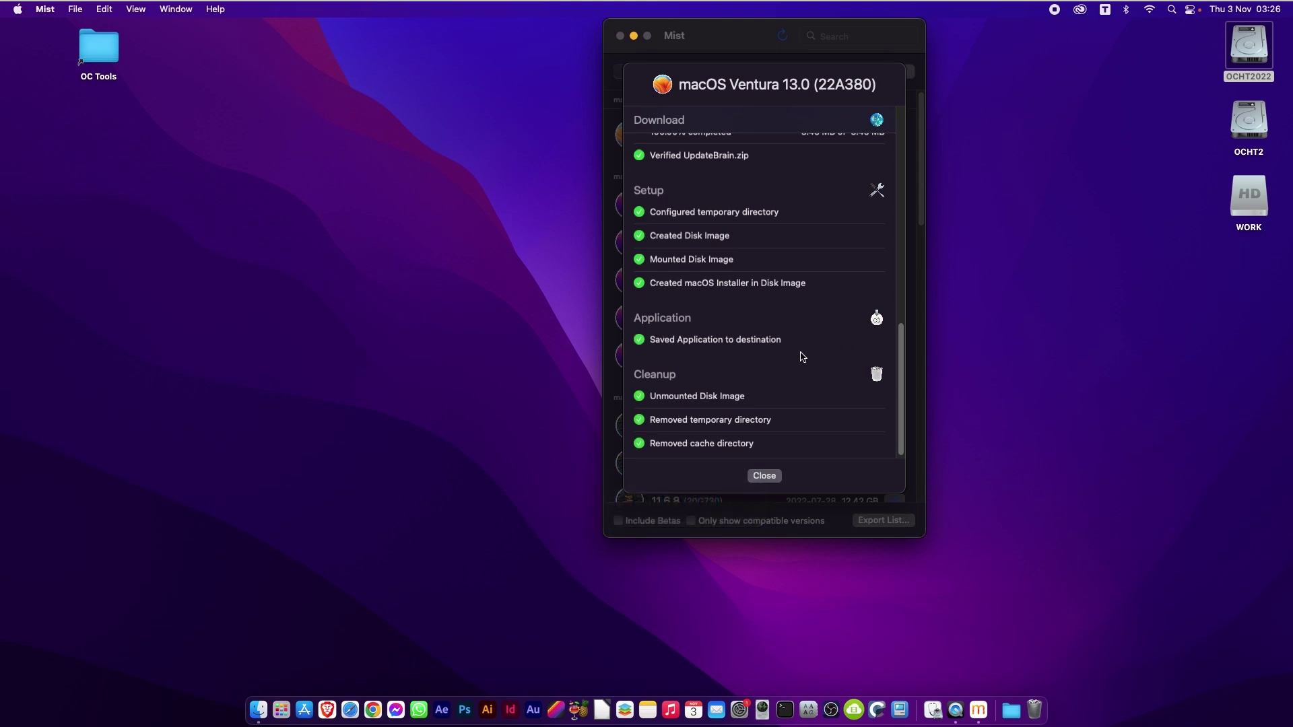
Review the completed Ventura 13.0 download steps and close the progress sheet.
scroll(803, 357, up, 15)
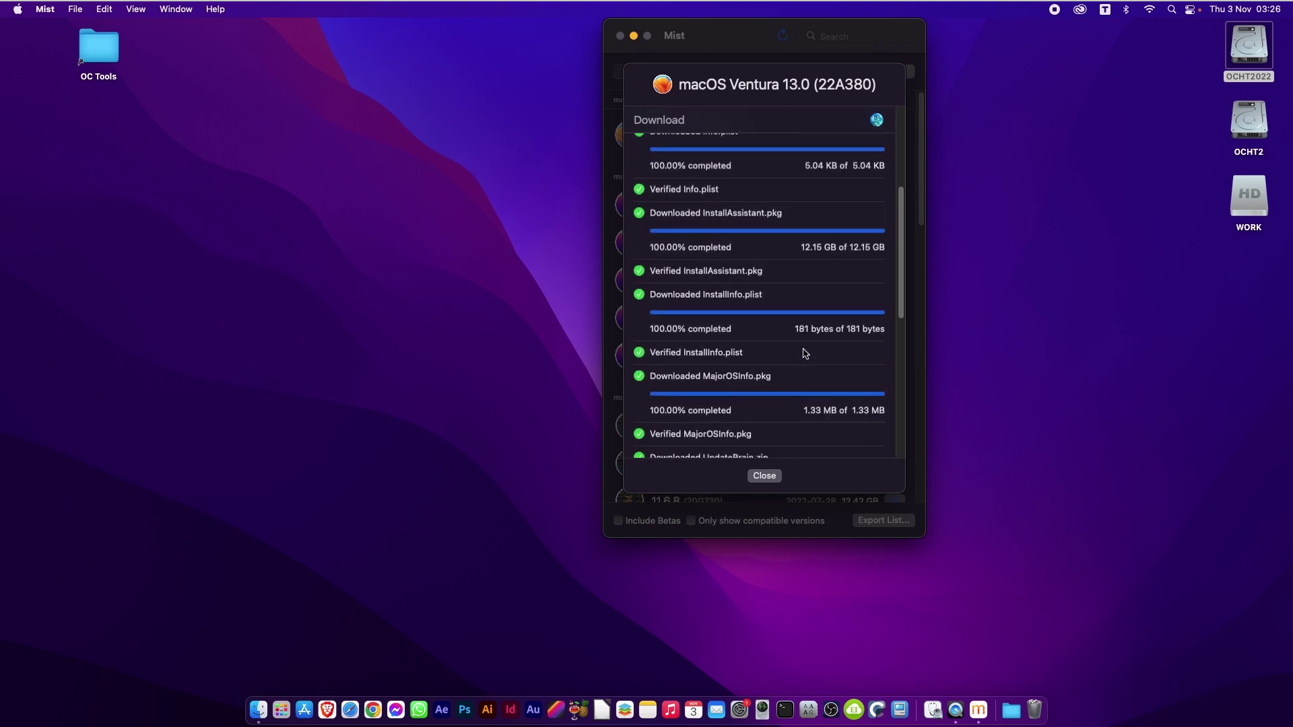
scroll(806, 353, down, 10)
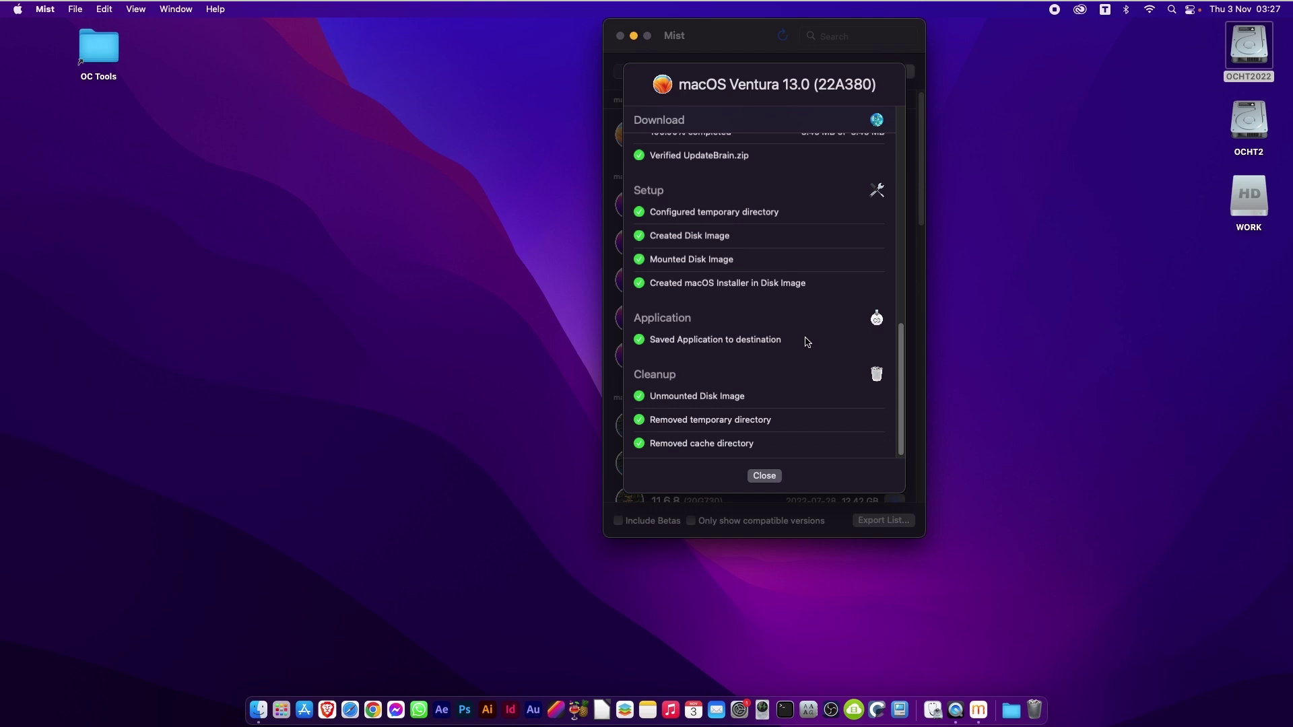
scroll(788, 328, up, 4)
scroll(791, 327, up, 8)
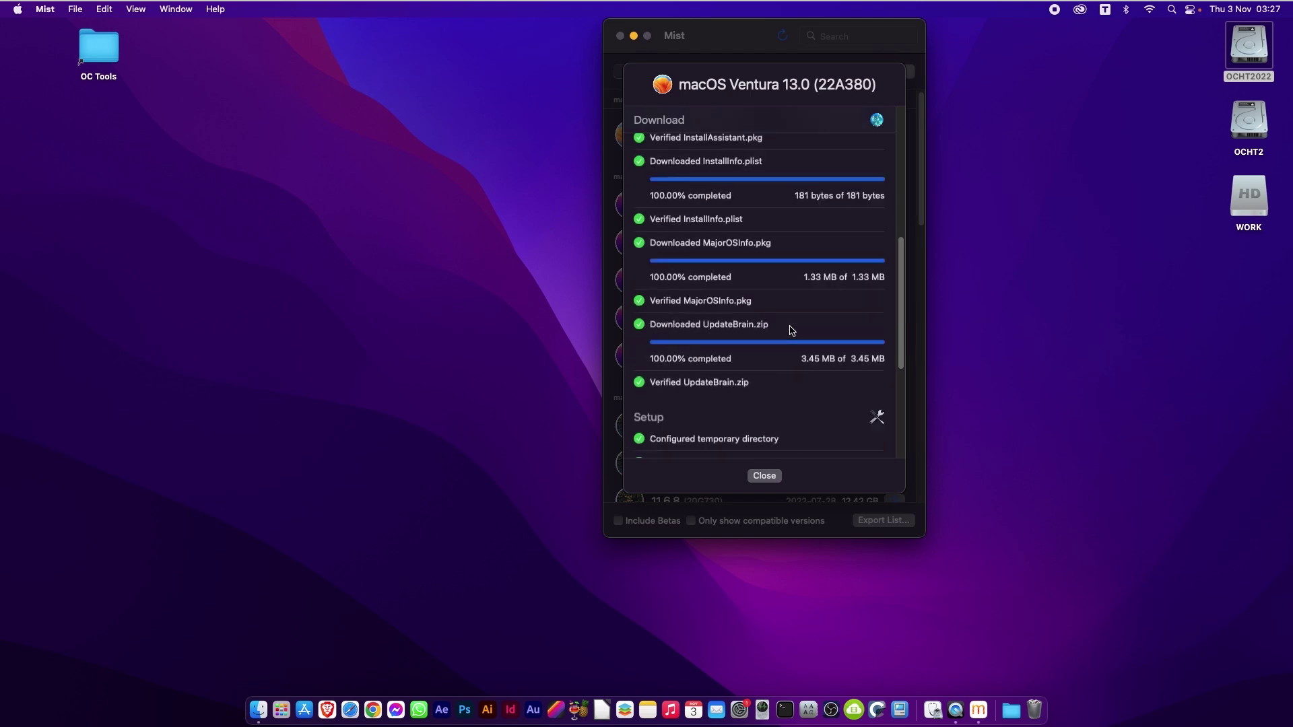
scroll(791, 329, up, 2)
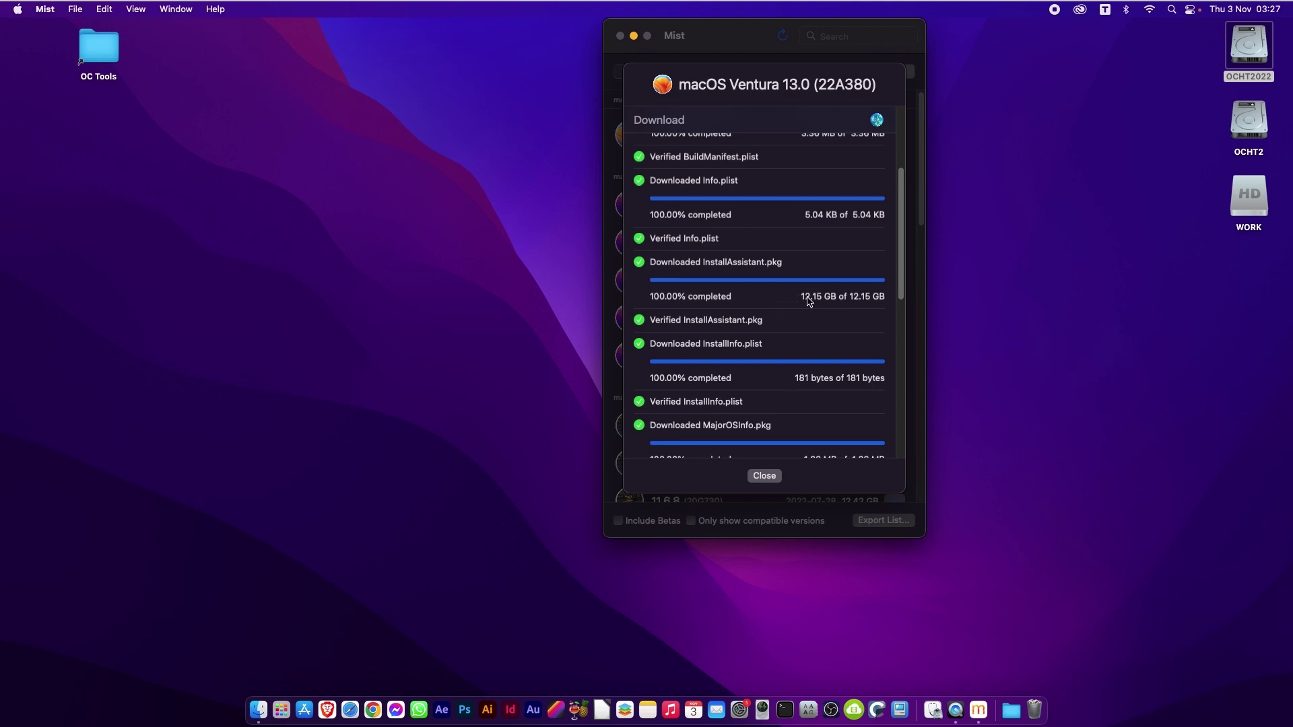
scroll(823, 301, down, 15)
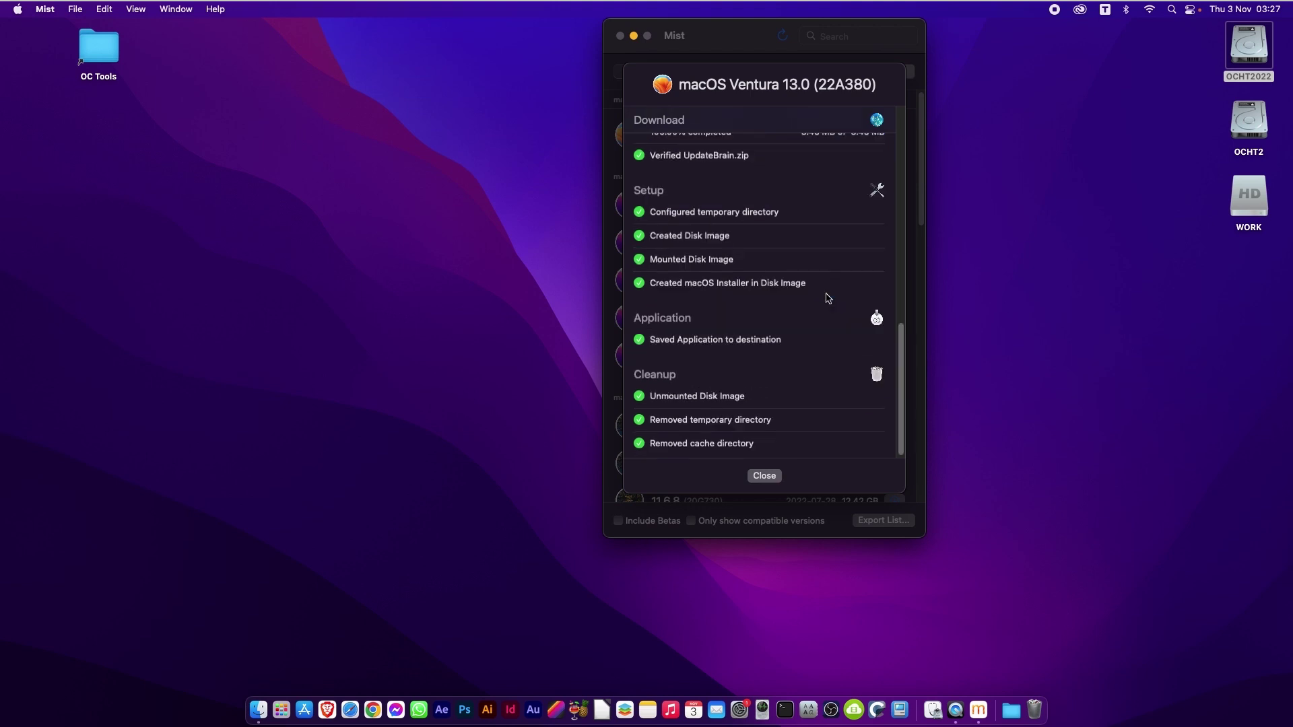
click(753, 476)
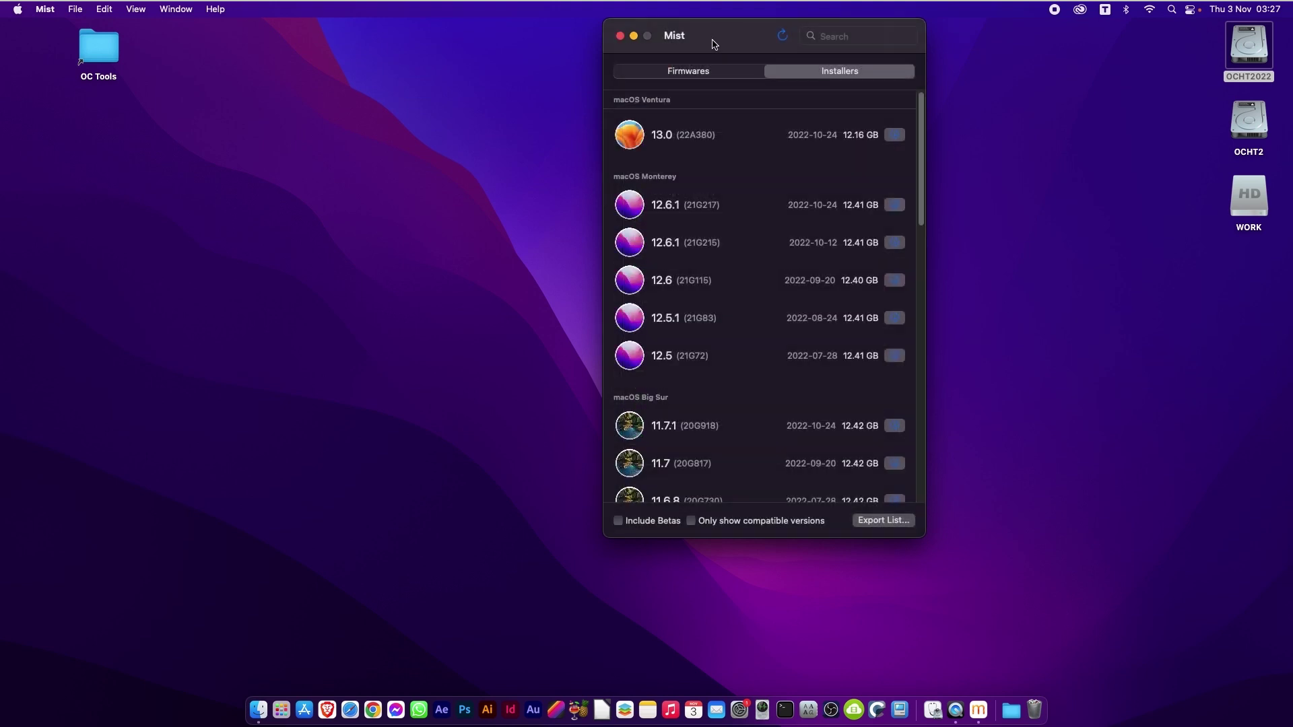
Quit Mist and open OCHT2 to confirm Install macOS Ventura 13.0_22A380 is in macOS installers.
key(super+q)
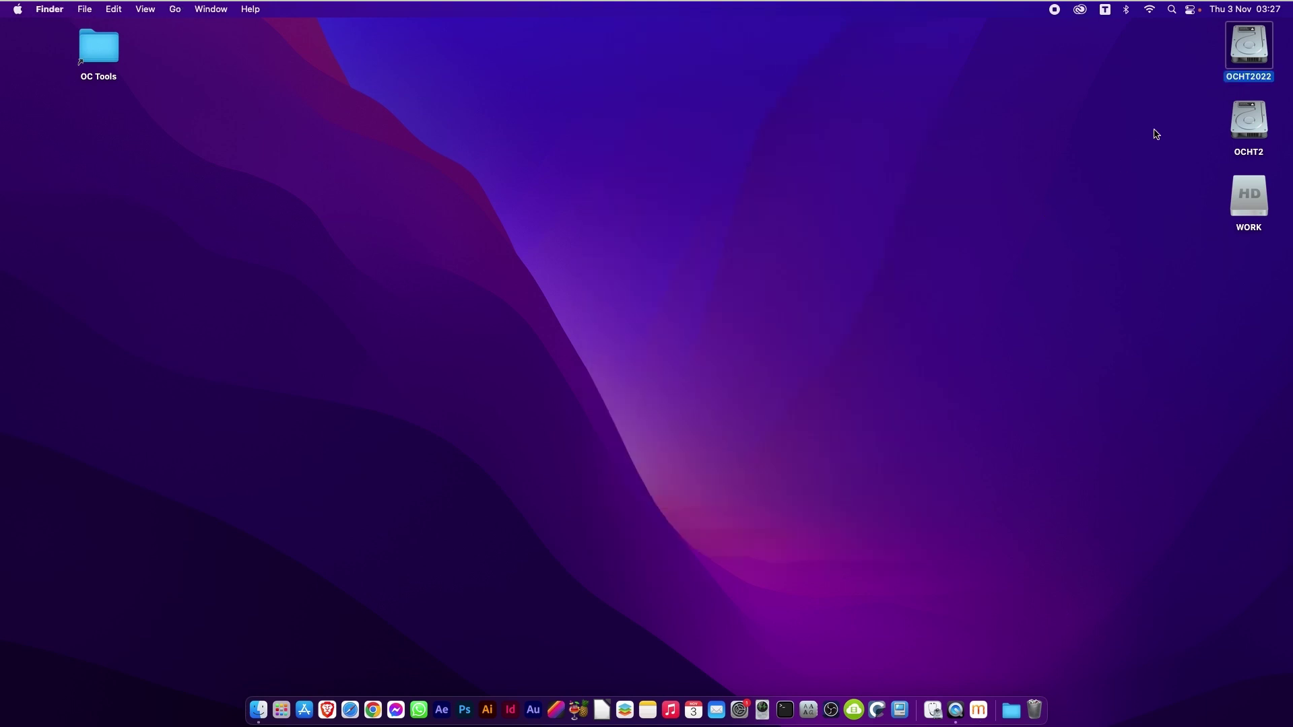
double_click(1256, 120)
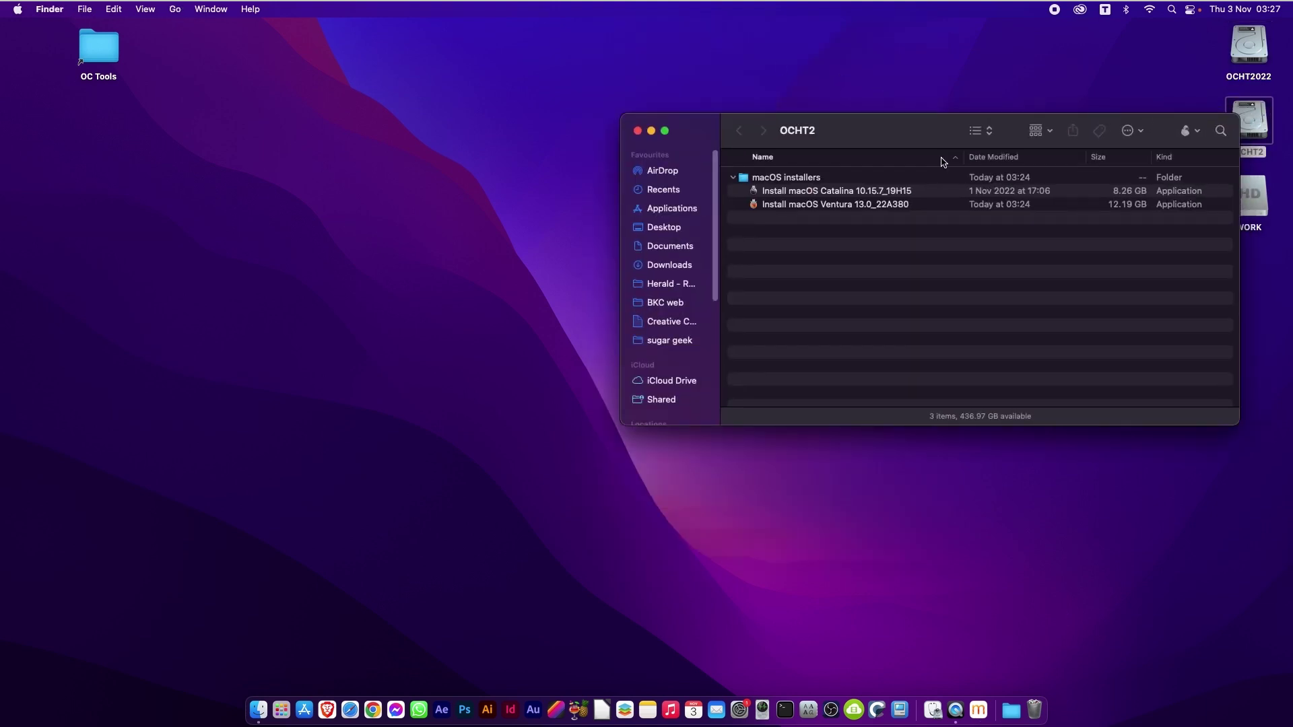